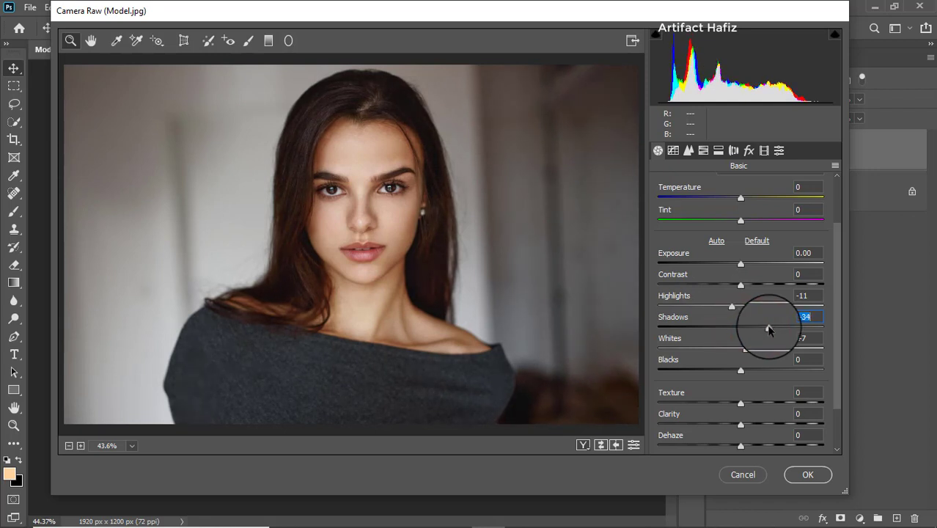
Set the Basic adjustments to Shadows +36, Blacks -7, Texture -3 and Clarity +6
{"action": "left_click_drag", "start_coordinate": [742, 374], "coordinate": [748, 393]}
{"action": "scroll", "coordinate": [759, 372], "scroll_direction": "down", "scroll_amount": 1}
{"action": "left_click", "coordinate": [741, 370]}
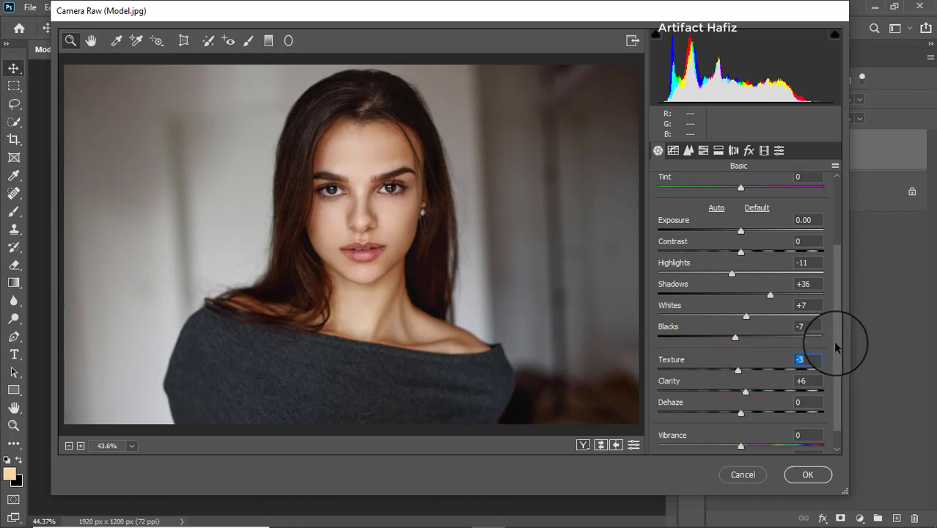
{"action": "left_click_drag", "start_coordinate": [836, 347], "coordinate": [827, 384]}
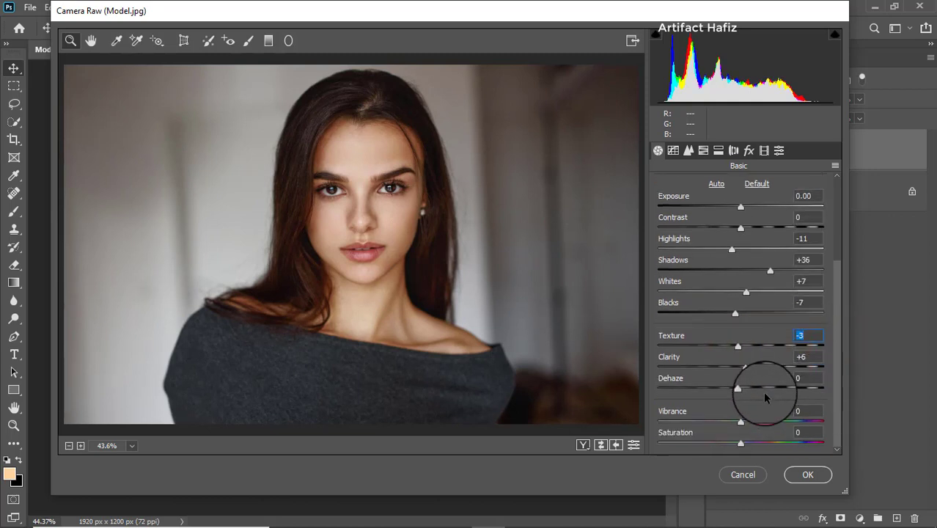
Shape the RGB point tone curve, raising the black point to output 10 and adding points at 63/65 and 193/196
{"action": "left_click", "coordinate": [673, 150]}
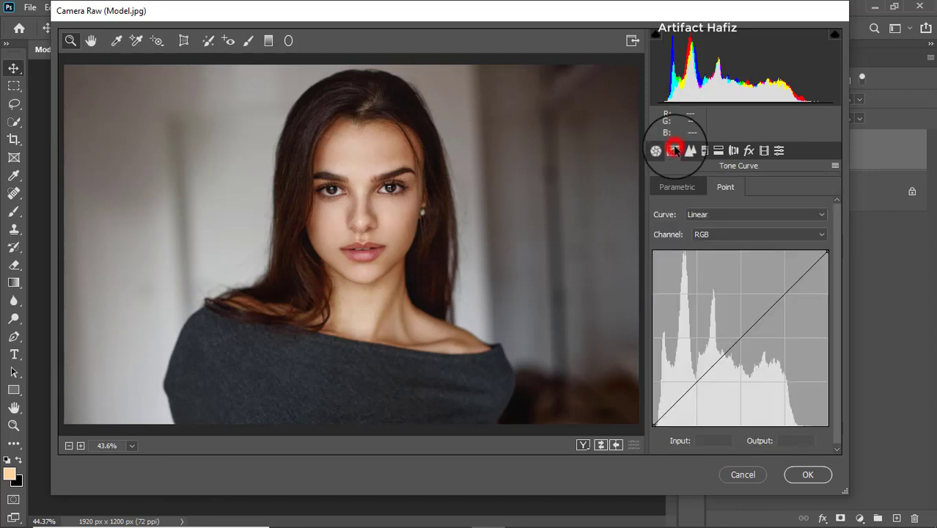
{"action": "left_click_drag", "start_coordinate": [654, 424], "coordinate": [638, 419]}
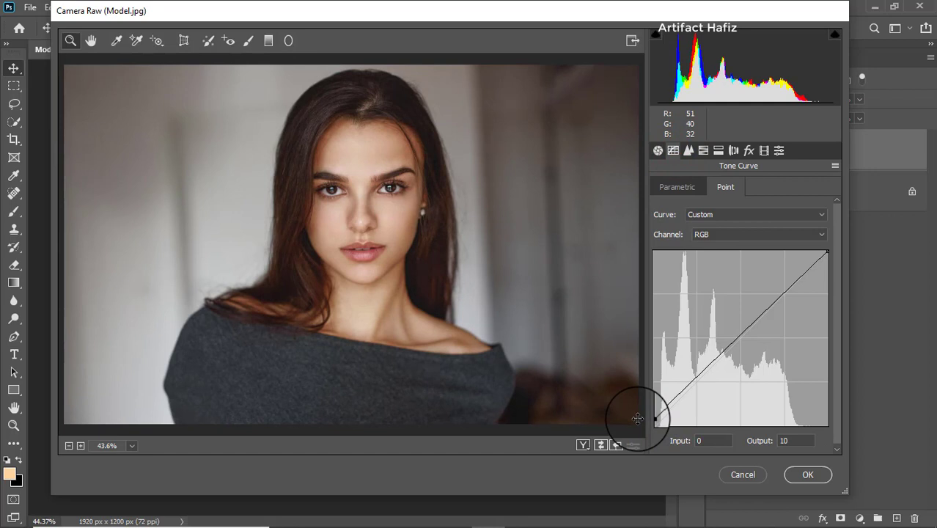
{"action": "left_click", "coordinate": [696, 381]}
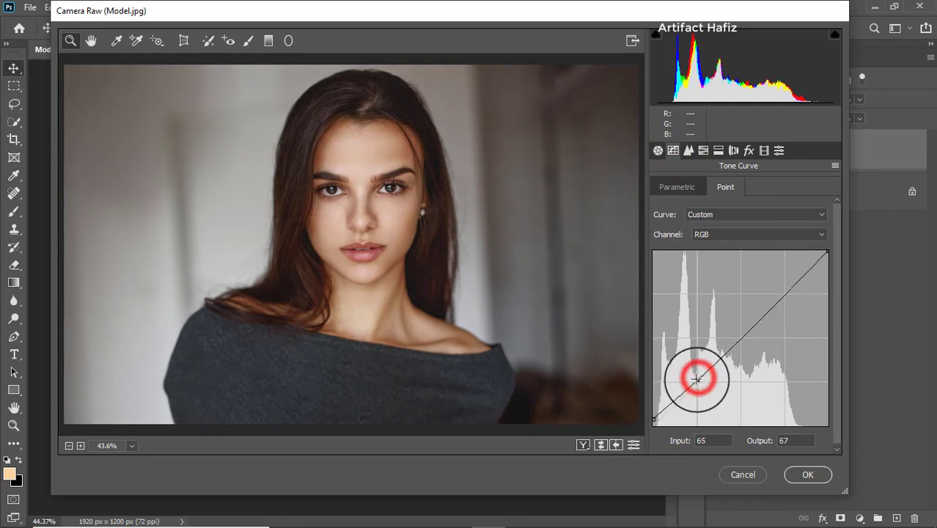
{"action": "left_click", "coordinate": [785, 292]}
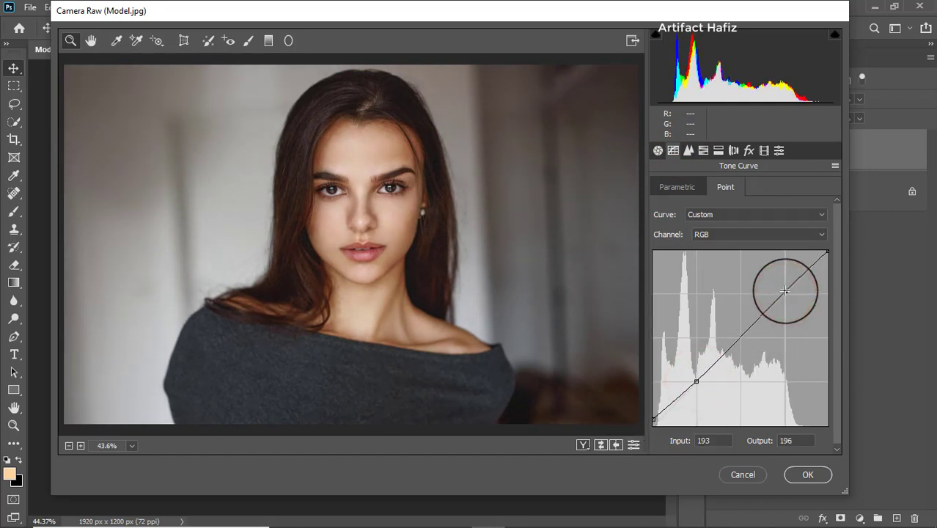
Raise the black point of the Blue channel's tone curve to an output of 2
{"action": "left_click", "coordinate": [710, 234]}
{"action": "left_click", "coordinate": [704, 278]}
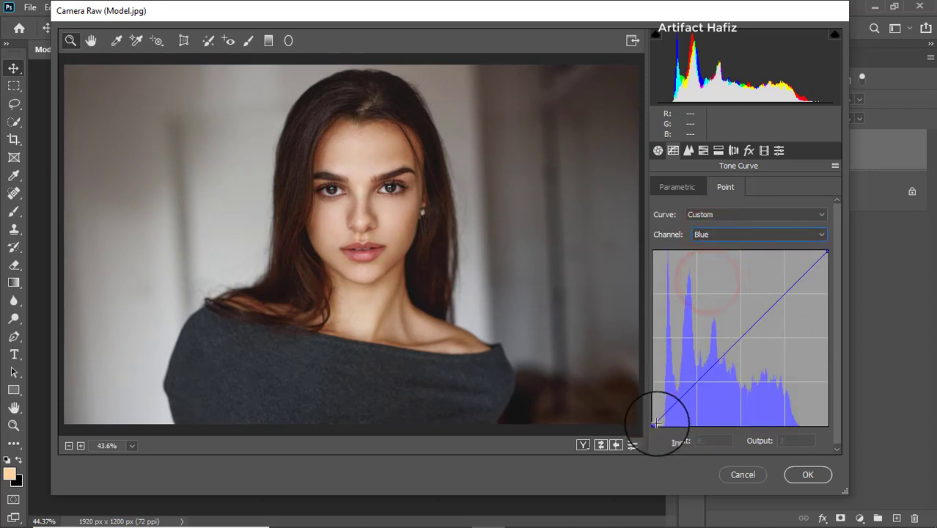
{"action": "left_click_drag", "start_coordinate": [653, 424], "coordinate": [646, 423]}
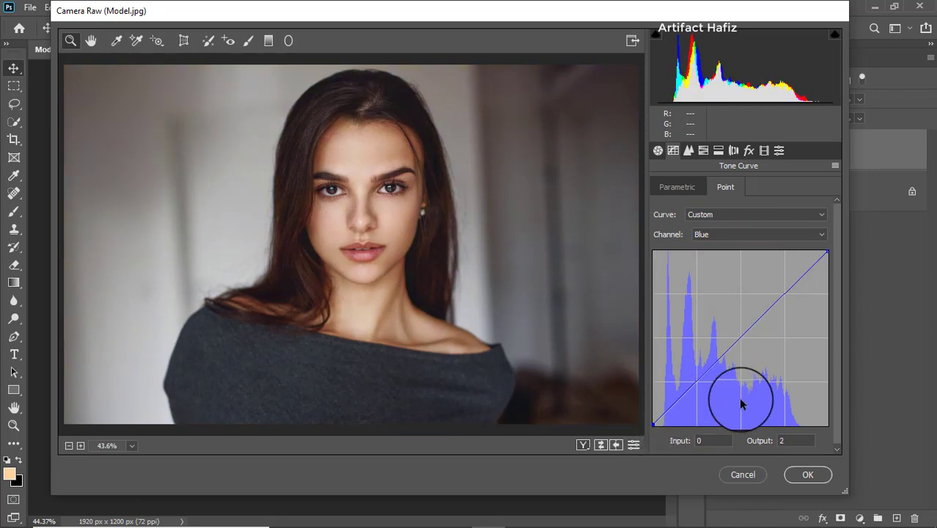
{"action": "left_click", "coordinate": [792, 440]}
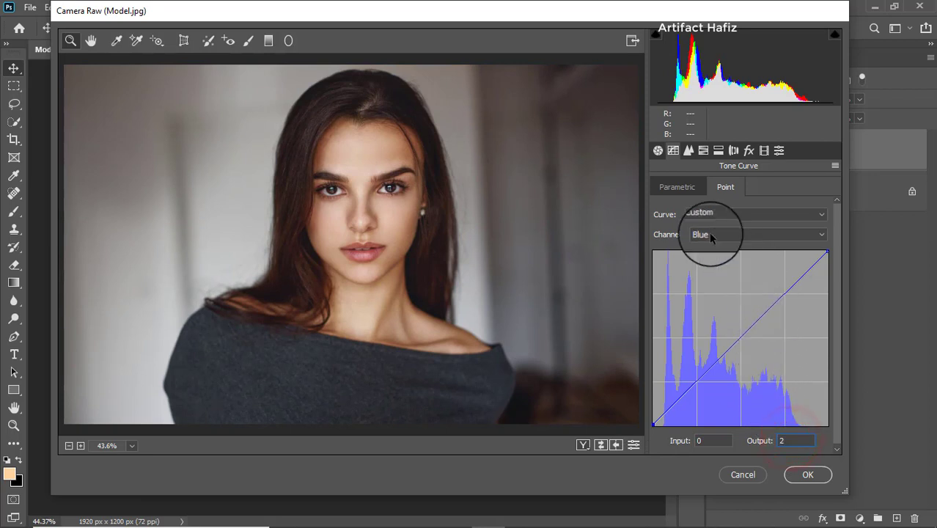
Set the sharpening amount to 14 and the luminance noise reduction to 7
{"action": "left_click", "coordinate": [688, 151]}
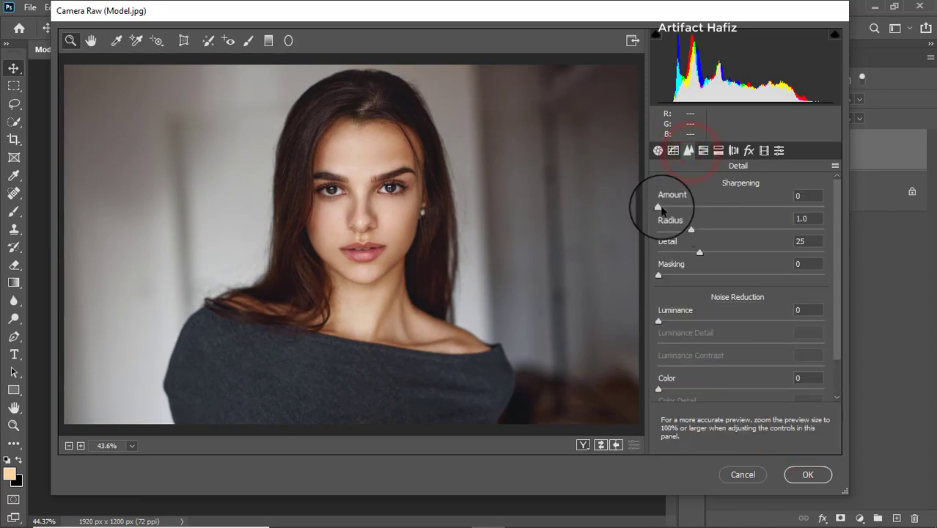
{"action": "left_click_drag", "start_coordinate": [666, 209], "coordinate": [685, 210]}
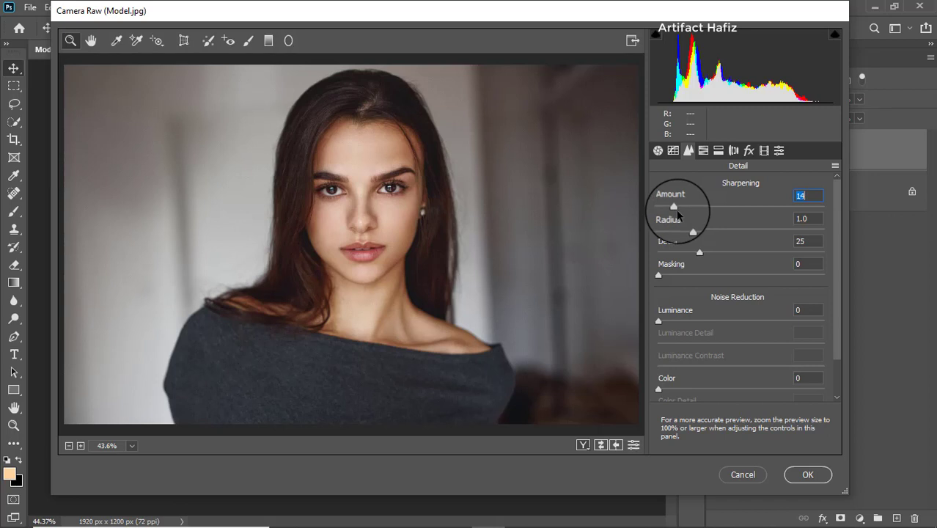
{"action": "left_click", "coordinate": [661, 321]}
{"action": "left_click_drag", "start_coordinate": [662, 321], "coordinate": [667, 321]}
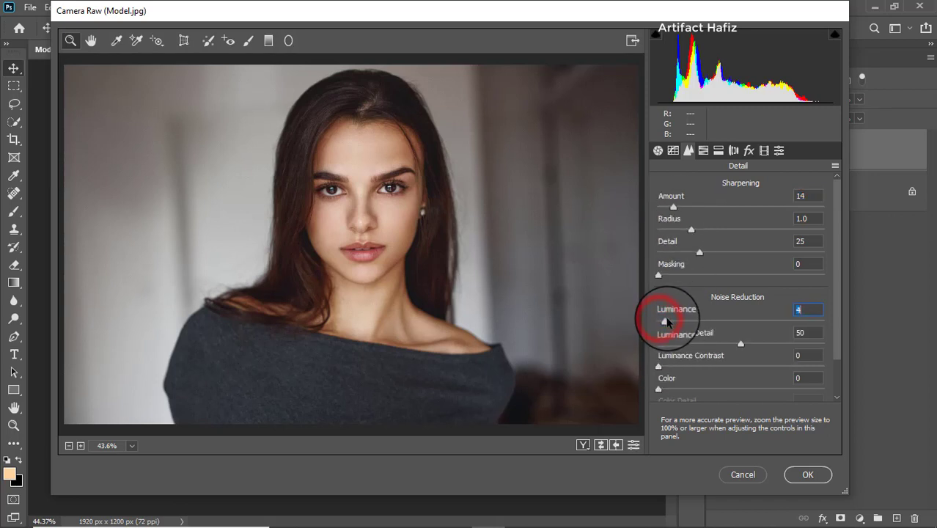
Set the HSL saturation to Reds +7, Oranges -8, Yellows +6, Greens -40, Aquas -29 and Blues -21
{"action": "left_click", "coordinate": [703, 150]}
{"action": "left_click", "coordinate": [699, 189]}
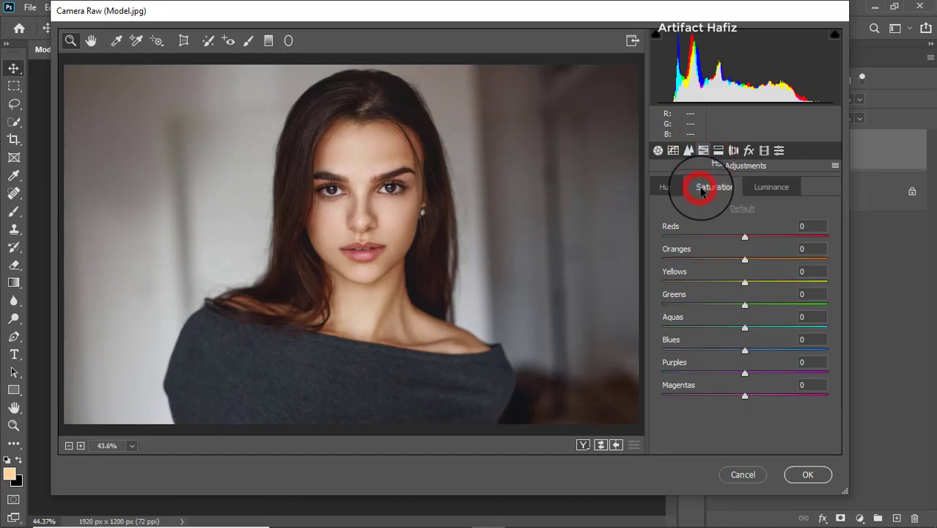
{"action": "left_click", "coordinate": [744, 260]}
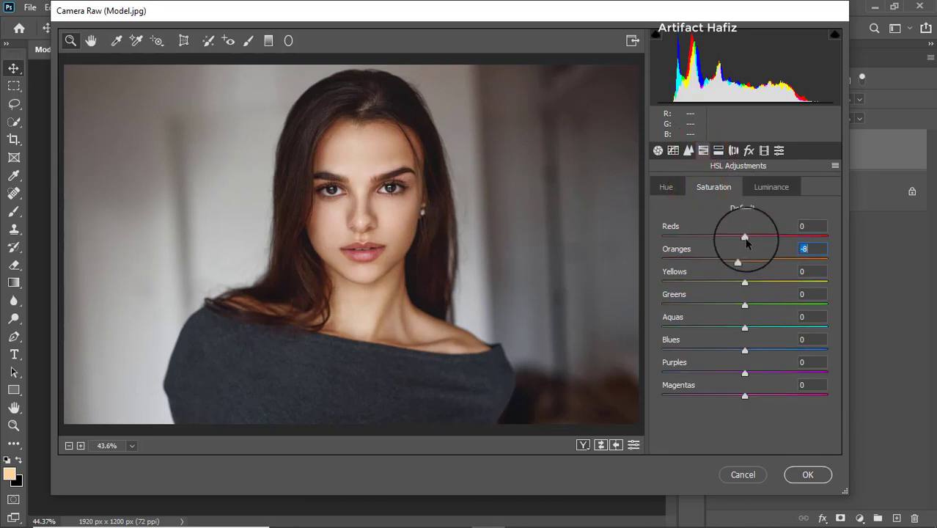
{"action": "left_click_drag", "start_coordinate": [745, 235], "coordinate": [750, 235]}
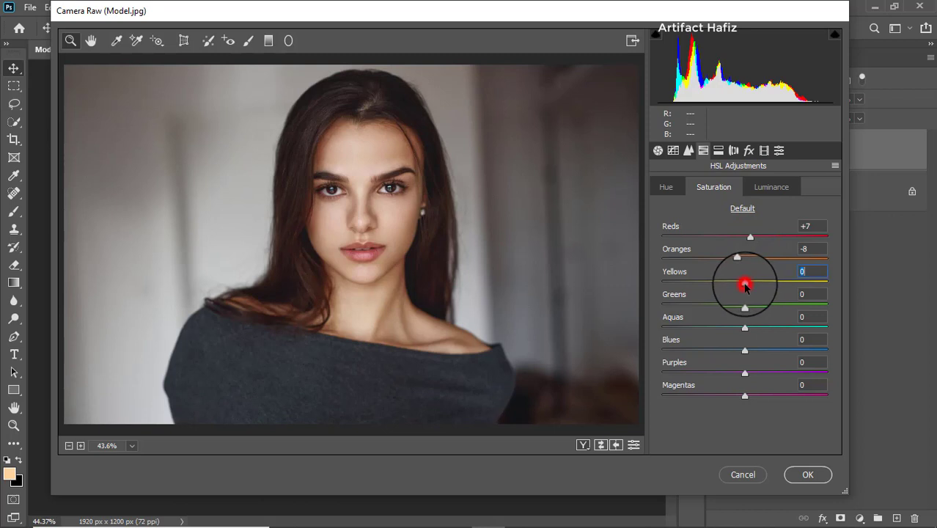
{"action": "left_click_drag", "start_coordinate": [752, 288], "coordinate": [728, 353]}
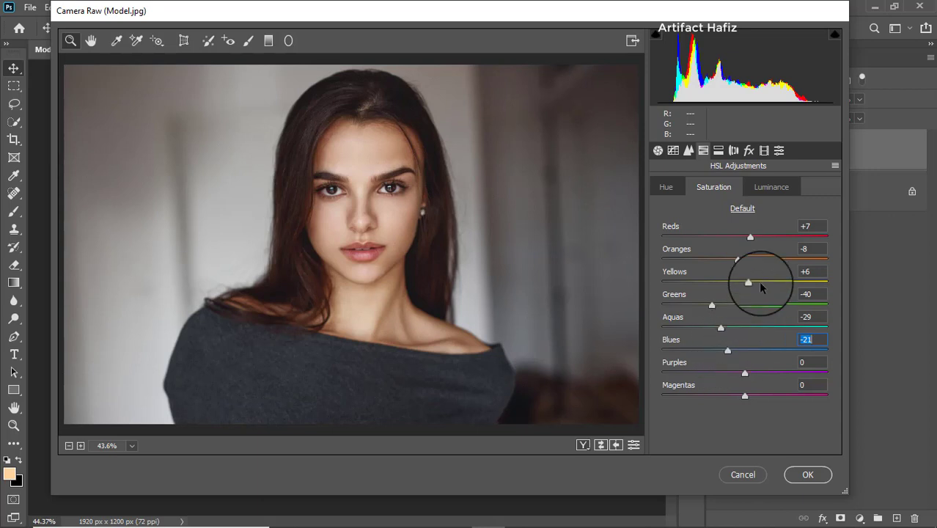
Set the HSL luminance to Oranges +9, Yellows -3, Greens -13, Aquas -18 and Blues -12
{"action": "left_click", "coordinate": [759, 189]}
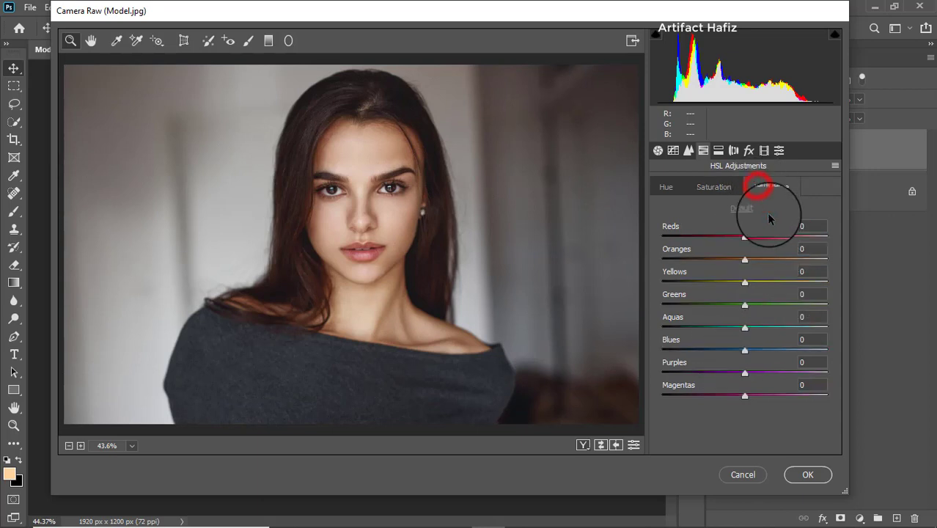
{"action": "left_click_drag", "start_coordinate": [749, 262], "coordinate": [760, 261]}
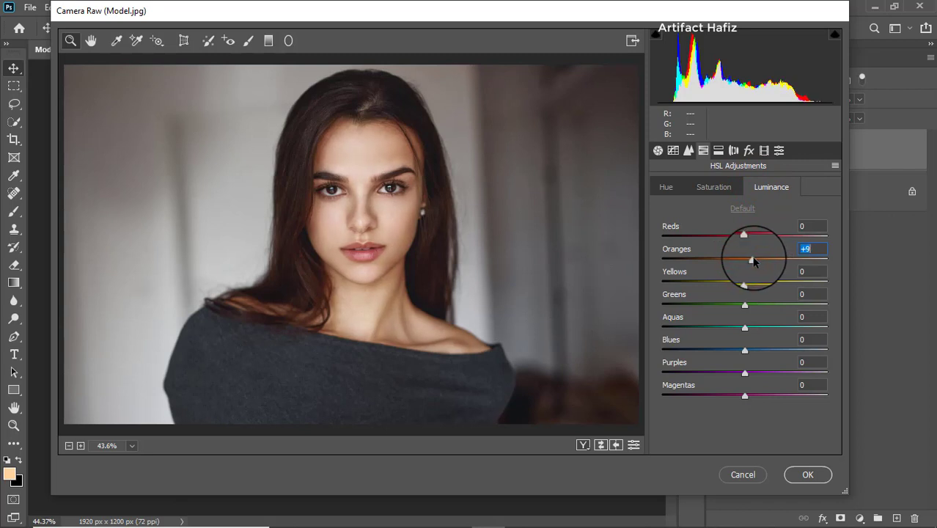
{"action": "left_click_drag", "start_coordinate": [744, 283], "coordinate": [742, 284]}
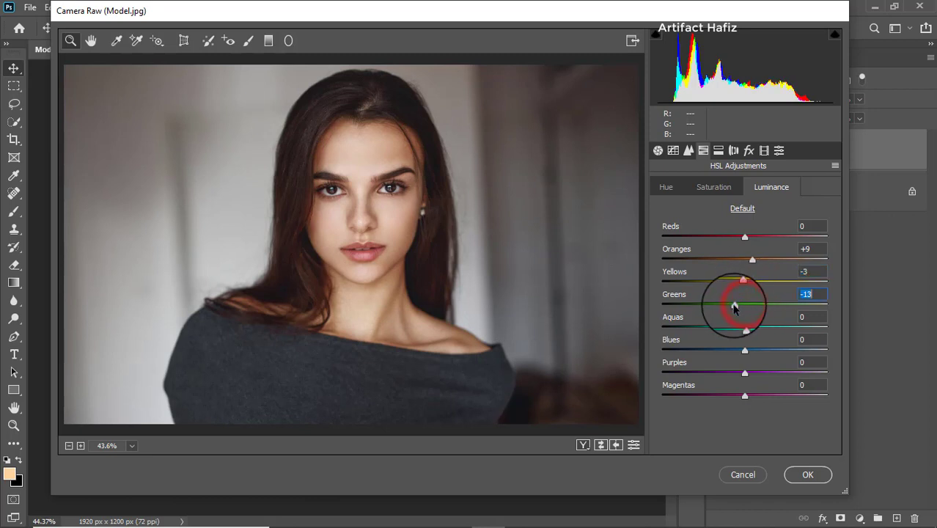
{"action": "left_click_drag", "start_coordinate": [741, 328], "coordinate": [736, 353]}
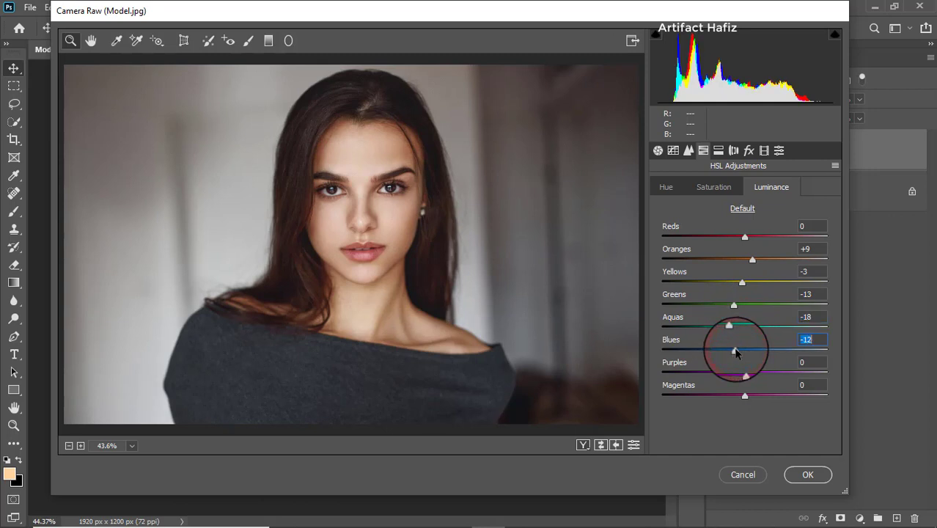
Calibrate Red Primary to hue -6 and saturation -4, Green Primary to hue -8, and Blue Primary to hue -7 and saturation -20
{"action": "left_click", "coordinate": [764, 151]}
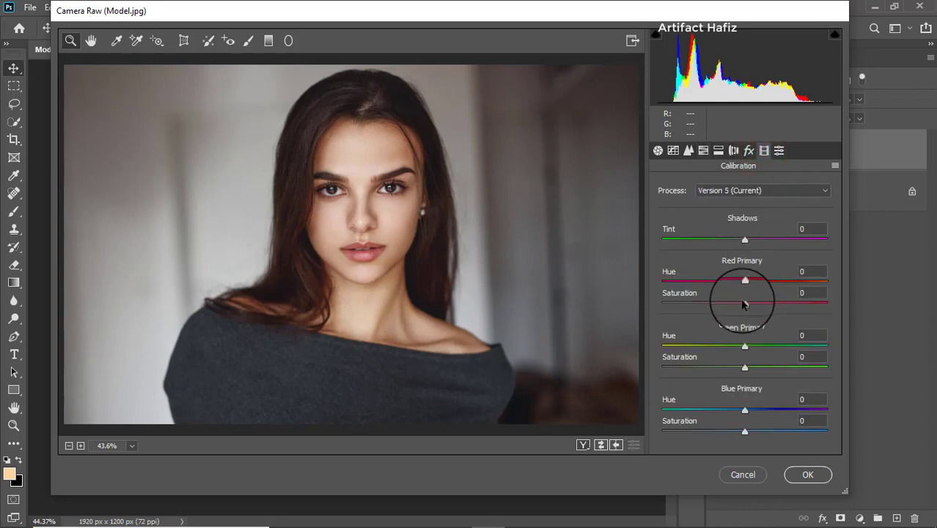
{"action": "left_click_drag", "start_coordinate": [742, 303], "coordinate": [740, 283]}
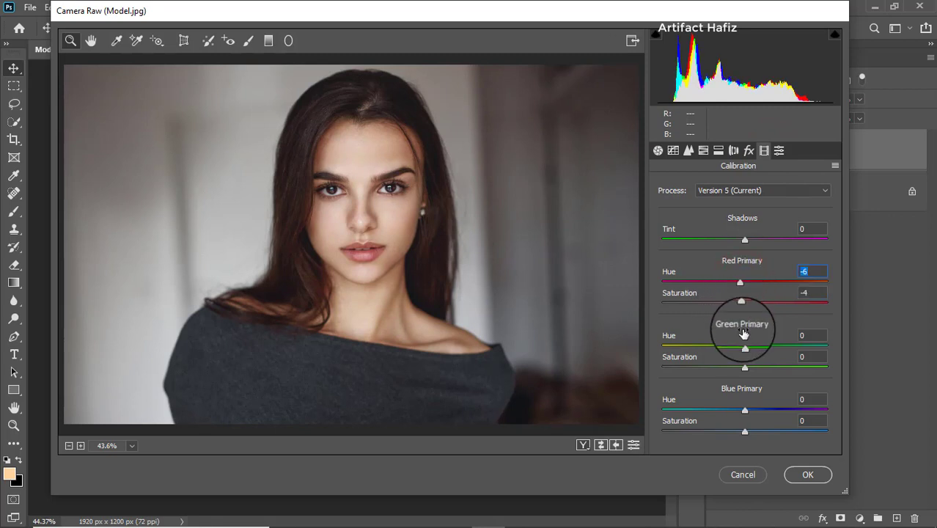
{"action": "mouse_move", "coordinate": [744, 346]}
{"action": "left_mouse_down"}
{"action": "mouse_move", "coordinate": [772, 343]}
{"action": "mouse_move", "coordinate": [711, 352]}
{"action": "mouse_move", "coordinate": [726, 349]}
{"action": "left_mouse_up"}
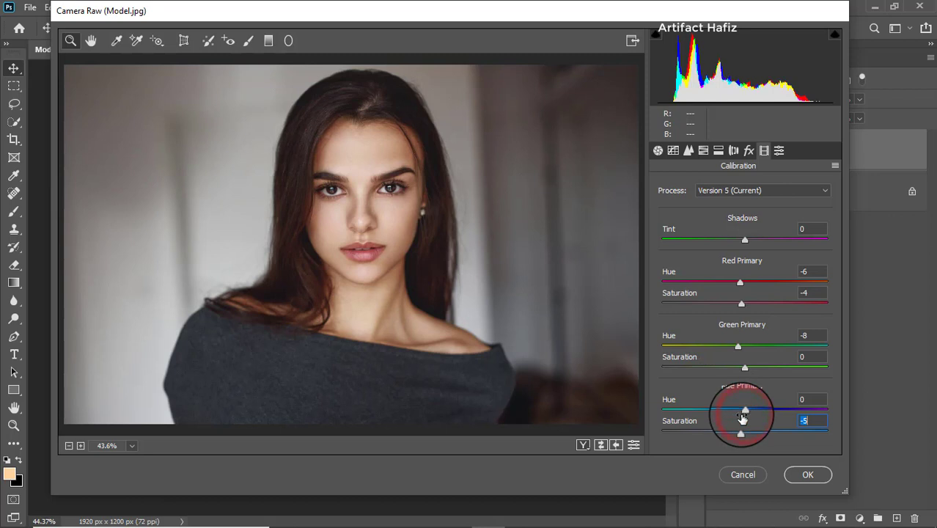
{"action": "mouse_move", "coordinate": [740, 433]}
{"action": "left_mouse_down"}
{"action": "mouse_move", "coordinate": [724, 435]}
{"action": "mouse_move", "coordinate": [738, 435]}
{"action": "mouse_move", "coordinate": [731, 438]}
{"action": "mouse_move", "coordinate": [735, 414]}
{"action": "left_mouse_up"}
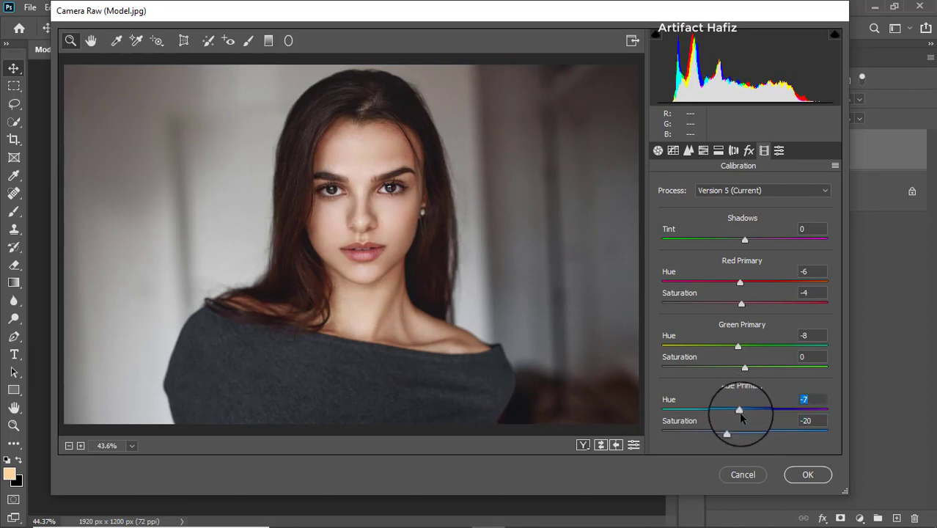
Apply the Camera Raw adjustments and compare before and after by hiding and showing the Background copy layer
{"action": "left_click", "coordinate": [792, 475]}
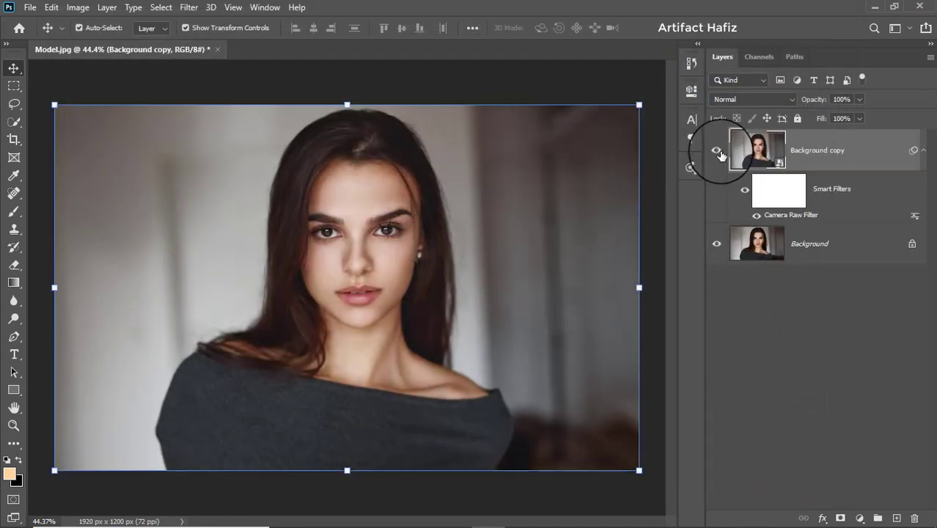
{"action": "left_click", "coordinate": [719, 153]}
{"action": "left_click", "coordinate": [719, 152]}
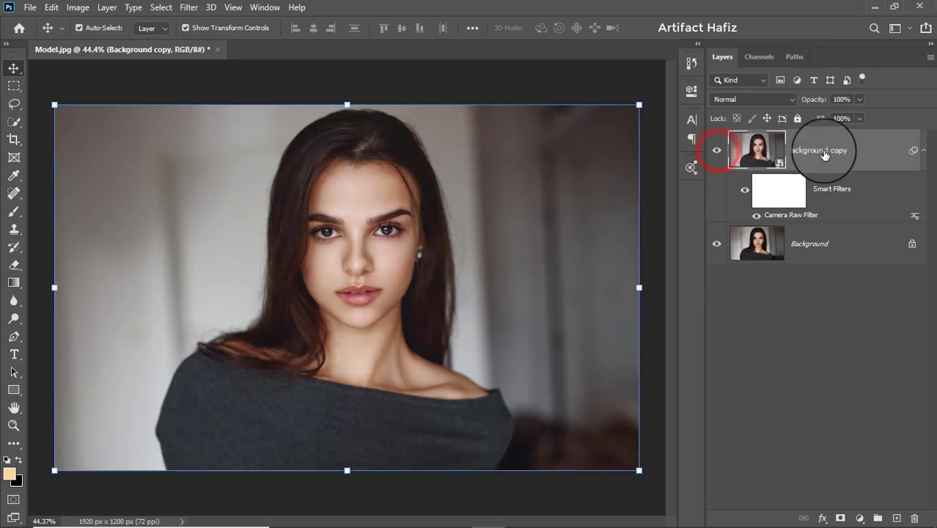
Add a Curves adjustment layer above Background copy and pull its RGB curve steeply upward to strongly brighten the image
{"action": "left_click", "coordinate": [824, 151]}
{"action": "left_click", "coordinate": [860, 518]}
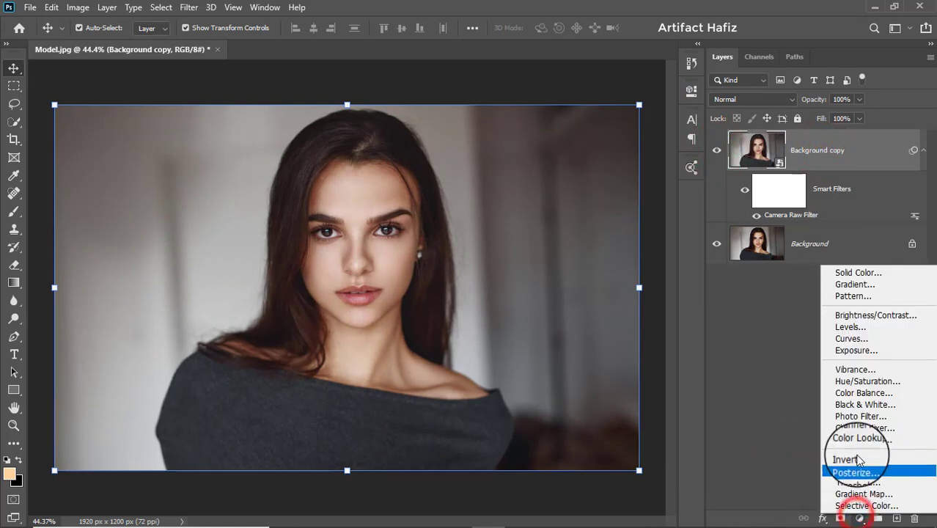
{"action": "left_click", "coordinate": [849, 338]}
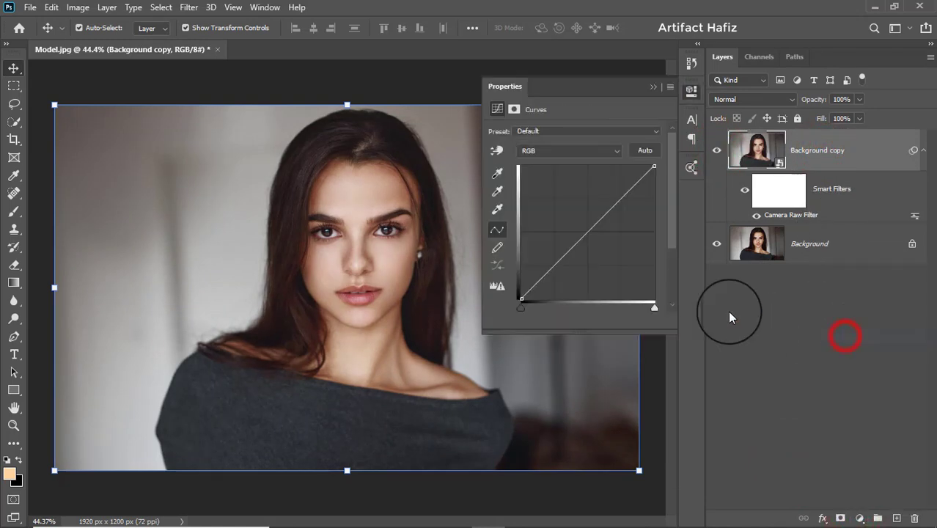
{"action": "left_click_drag", "start_coordinate": [615, 203], "coordinate": [584, 163]}
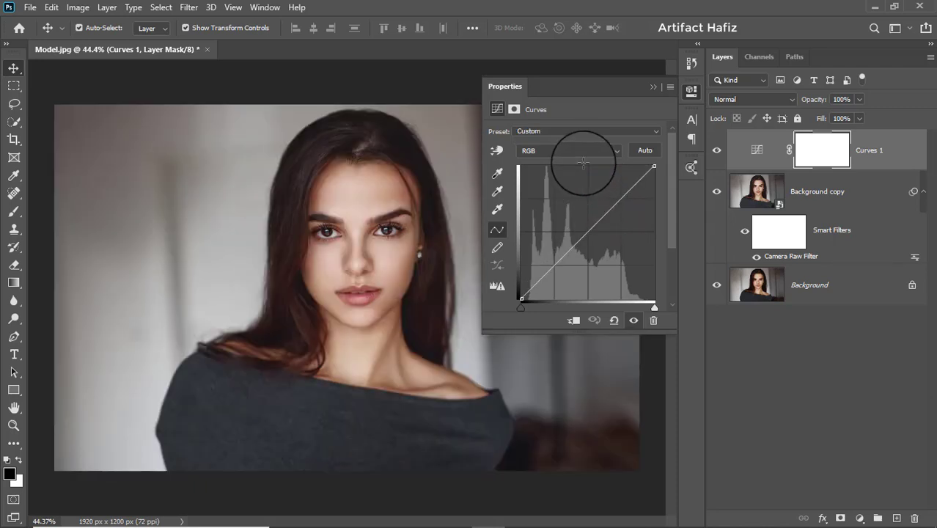
{"action": "left_click_drag", "start_coordinate": [611, 203], "coordinate": [582, 170]}
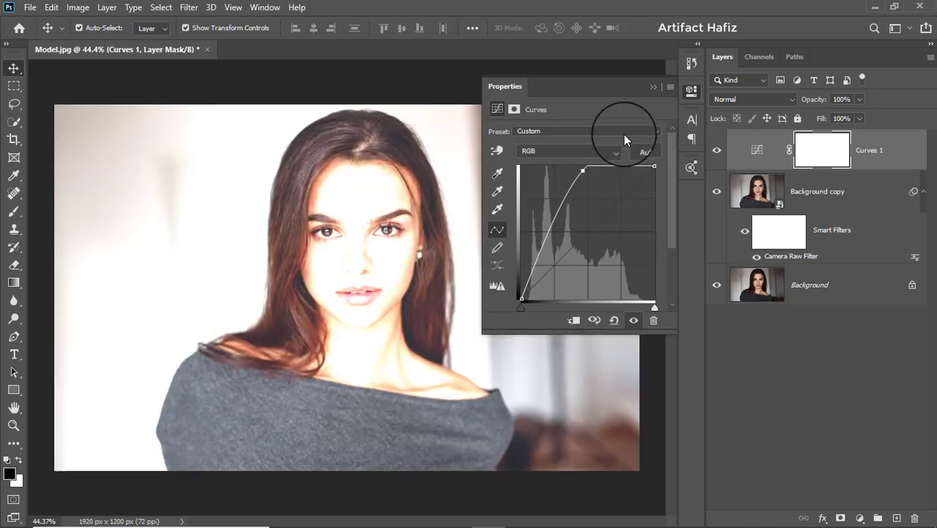
{"action": "left_click", "coordinate": [652, 87]}
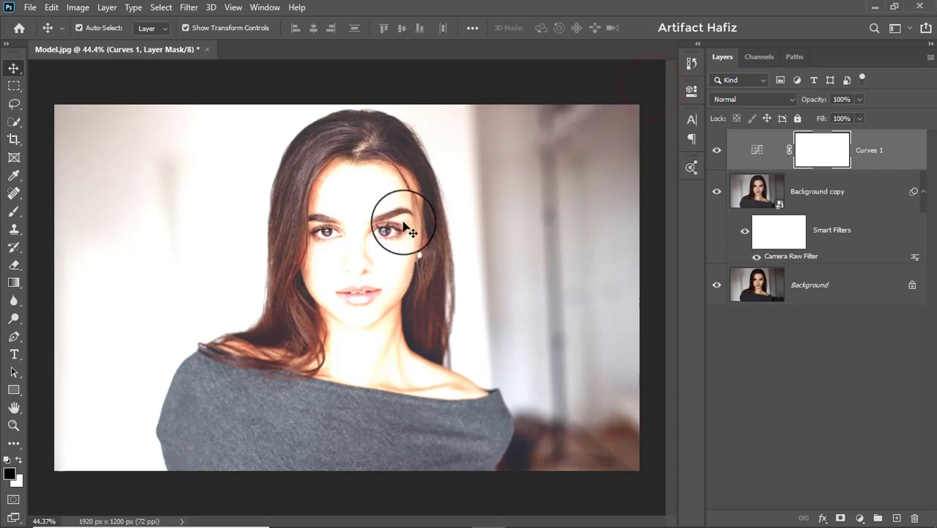
Invert the Curves 1 layer mask to black to hide the brightening
{"action": "scroll", "coordinate": [388, 236], "scroll_direction": "up", "scroll_amount": 5}
{"action": "left_click_drag", "start_coordinate": [369, 235], "coordinate": [414, 272]}
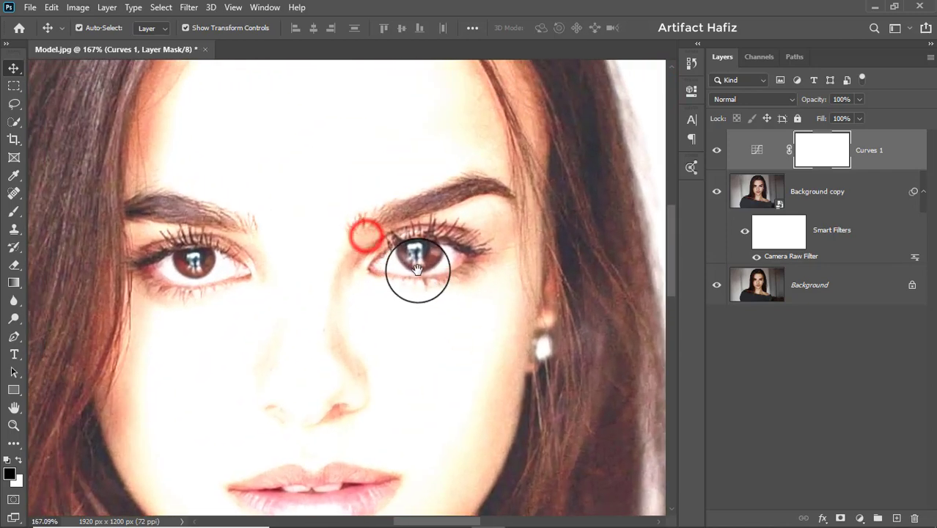
{"action": "left_click", "coordinate": [821, 151]}
{"action": "key", "text": "ctrl+i"}
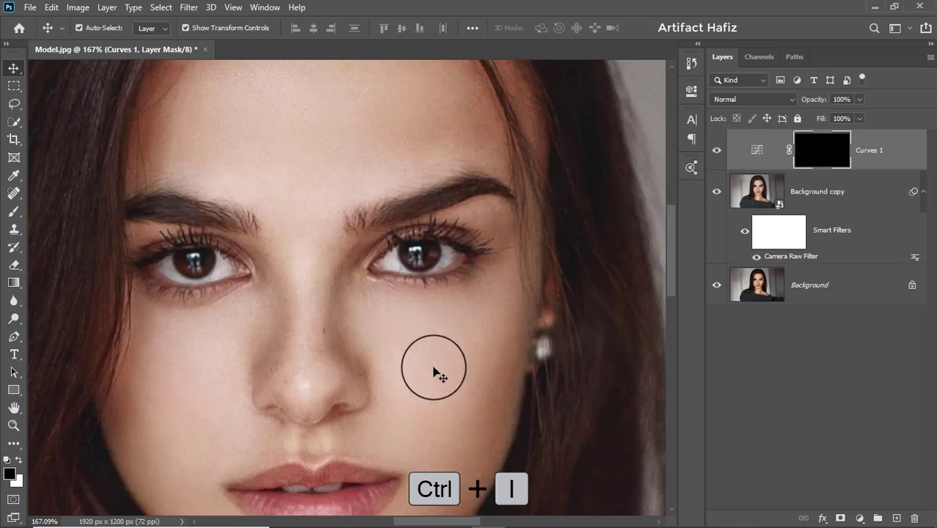
Set up a white Brush of 9 px at 15% opacity for the Curves 1 layer mask
{"action": "left_click", "coordinate": [11, 217]}
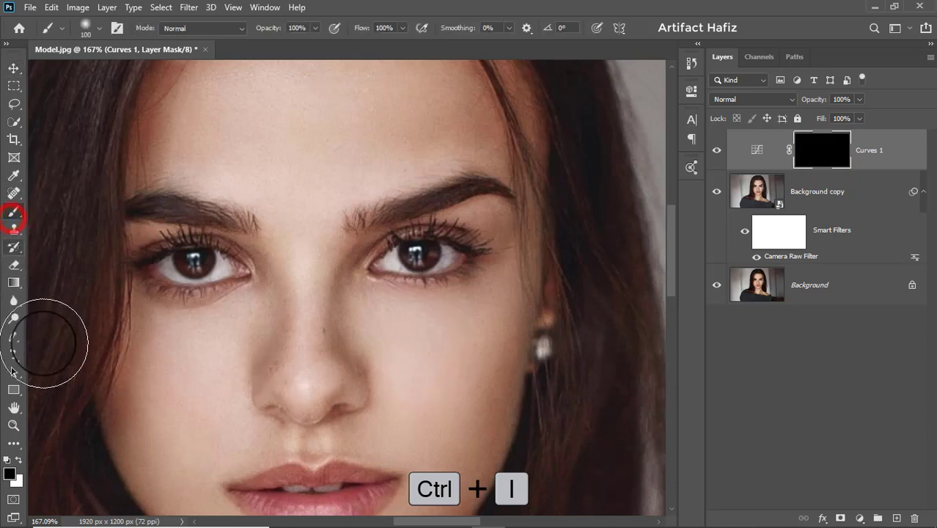
{"action": "left_click", "coordinate": [20, 460]}
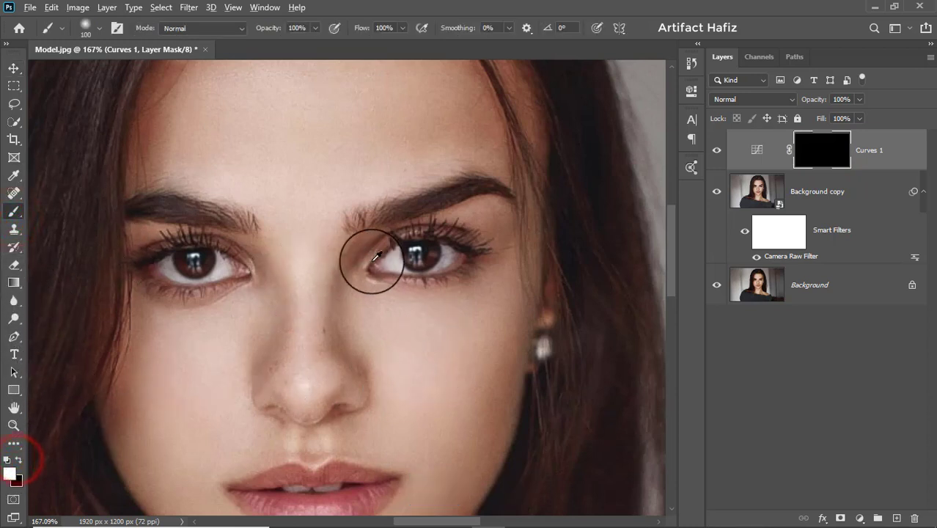
{"action": "scroll", "coordinate": [370, 264], "scroll_direction": "up", "scroll_amount": 4}
{"action": "key", "text": "bracketleft"}
{"action": "key", "text": "bracketleft"}
{"action": "key", "text": "bracketleft"}
{"action": "key", "text": "bracketleft"}
{"action": "key", "text": "bracketleft"}
{"action": "key", "text": "bracketleft"}
{"action": "key", "text": "bracketleft"}
{"action": "key", "text": "bracketleft"}
{"action": "key", "text": "bracketleft"}
{"action": "key", "text": "bracketleft"}
{"action": "key", "text": "bracketleft"}
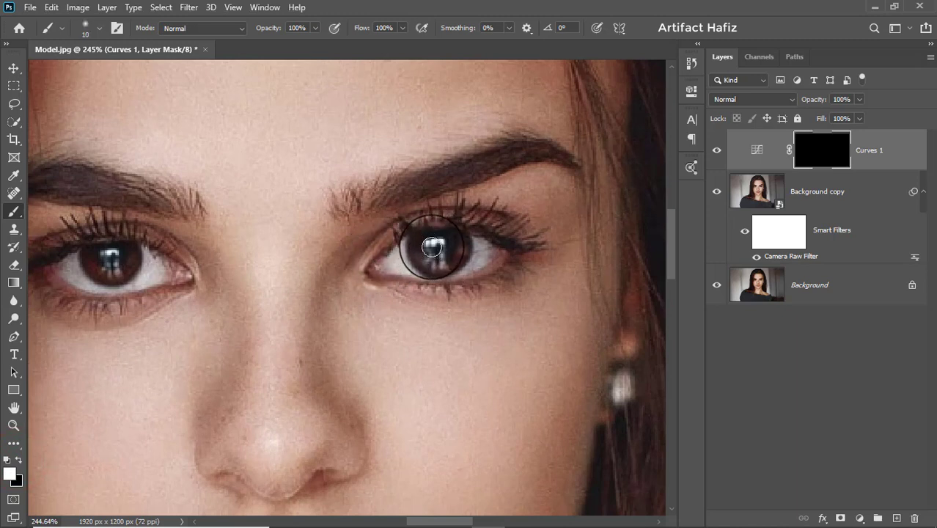
{"action": "left_click", "coordinate": [316, 28]}
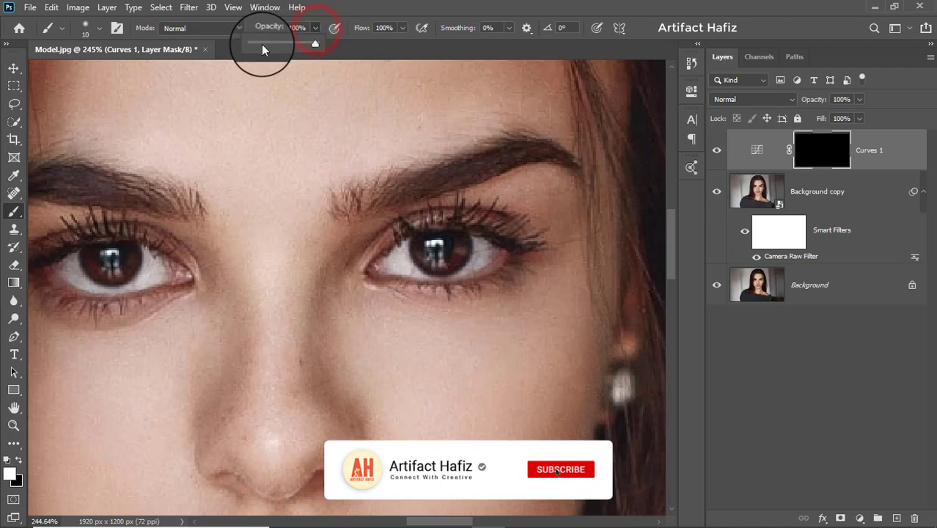
{"action": "left_click_drag", "start_coordinate": [263, 46], "coordinate": [261, 45]}
{"action": "left_click", "coordinate": [369, 6]}
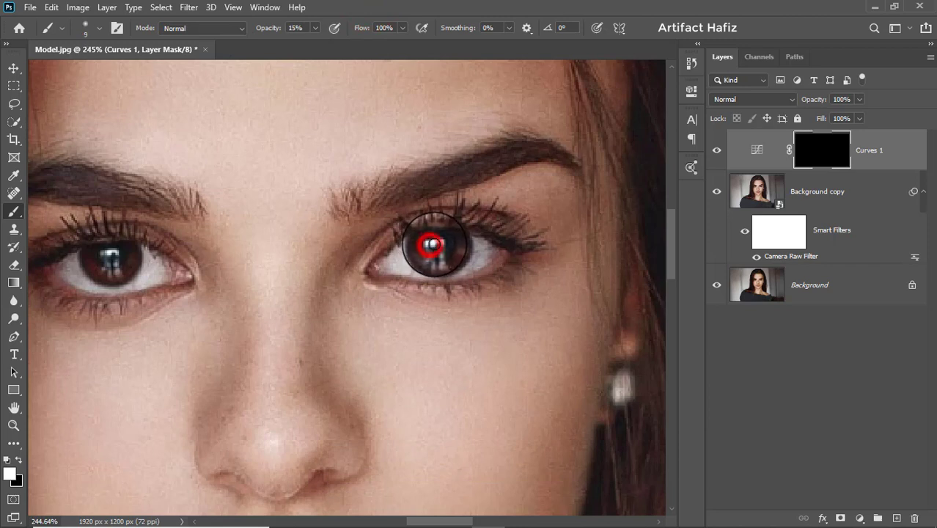
Paint white over the irises and pupils of both eyes on the Curves 1 mask to brighten them
{"action": "left_click_drag", "start_coordinate": [433, 245], "coordinate": [438, 245]}
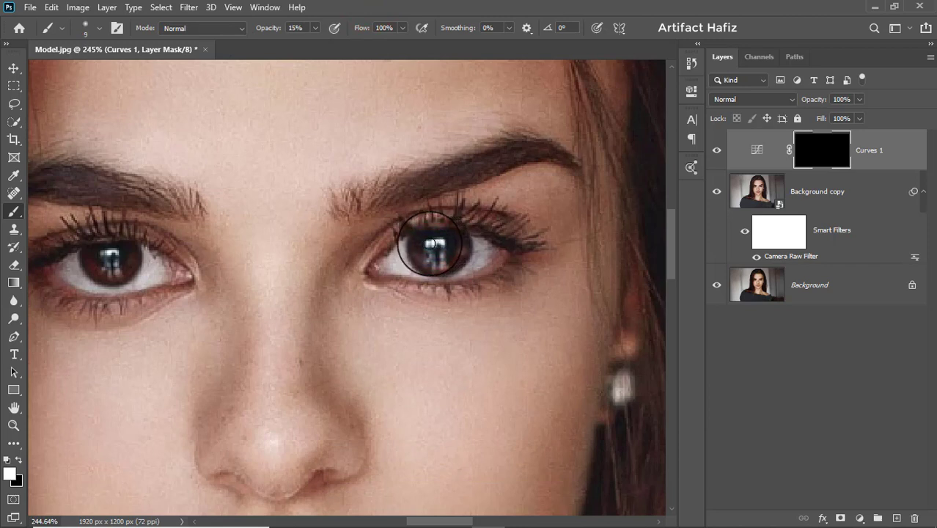
{"action": "mouse_move", "coordinate": [429, 244]}
{"action": "left_mouse_down"}
{"action": "mouse_move", "coordinate": [464, 247]}
{"action": "mouse_move", "coordinate": [459, 241]}
{"action": "mouse_move", "coordinate": [456, 256]}
{"action": "mouse_move", "coordinate": [440, 263]}
{"action": "mouse_move", "coordinate": [418, 245]}
{"action": "mouse_move", "coordinate": [436, 264]}
{"action": "mouse_move", "coordinate": [457, 264]}
{"action": "mouse_move", "coordinate": [462, 247]}
{"action": "mouse_move", "coordinate": [419, 251]}
{"action": "left_mouse_up"}
{"action": "key", "text": "["}
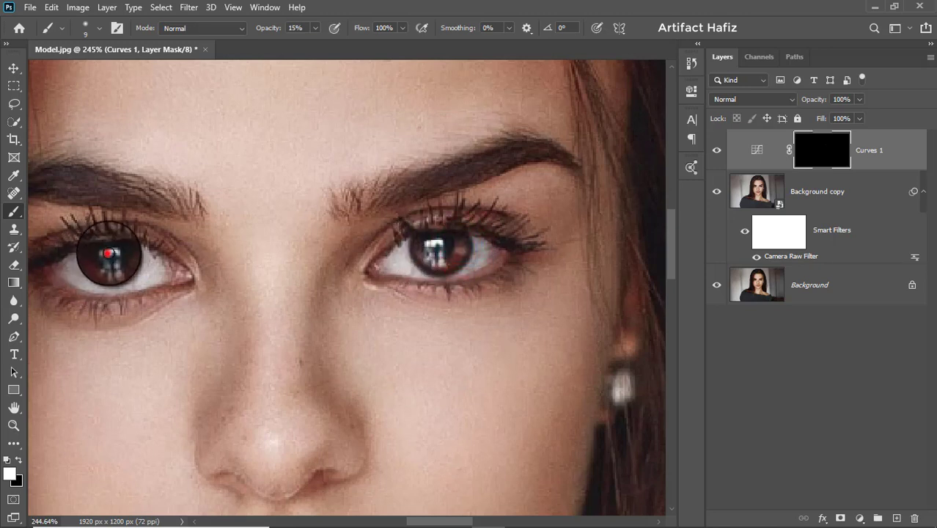
{"action": "mouse_move", "coordinate": [106, 254]}
{"action": "left_mouse_down"}
{"action": "mouse_move", "coordinate": [102, 266]}
{"action": "mouse_move", "coordinate": [90, 250]}
{"action": "mouse_move", "coordinate": [96, 266]}
{"action": "mouse_move", "coordinate": [125, 272]}
{"action": "mouse_move", "coordinate": [132, 253]}
{"action": "mouse_move", "coordinate": [100, 266]}
{"action": "mouse_move", "coordinate": [91, 258]}
{"action": "mouse_move", "coordinate": [114, 262]}
{"action": "mouse_move", "coordinate": [134, 251]}
{"action": "left_mouse_up"}
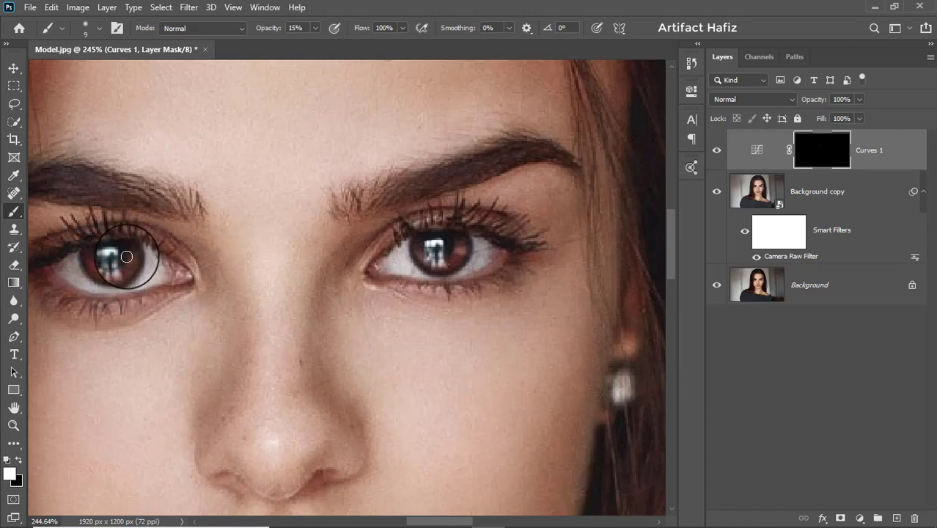
Compare the eyes before and after by hiding and showing the Curves 1 layer
{"action": "left_click", "coordinate": [718, 150]}
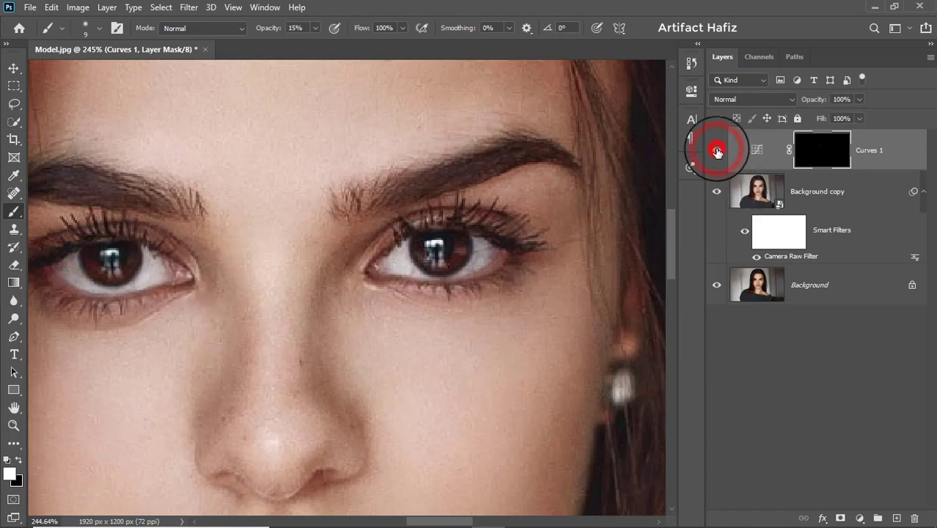
{"action": "left_click", "coordinate": [717, 150]}
{"action": "scroll", "coordinate": [408, 282], "scroll_direction": "down", "scroll_amount": 6}
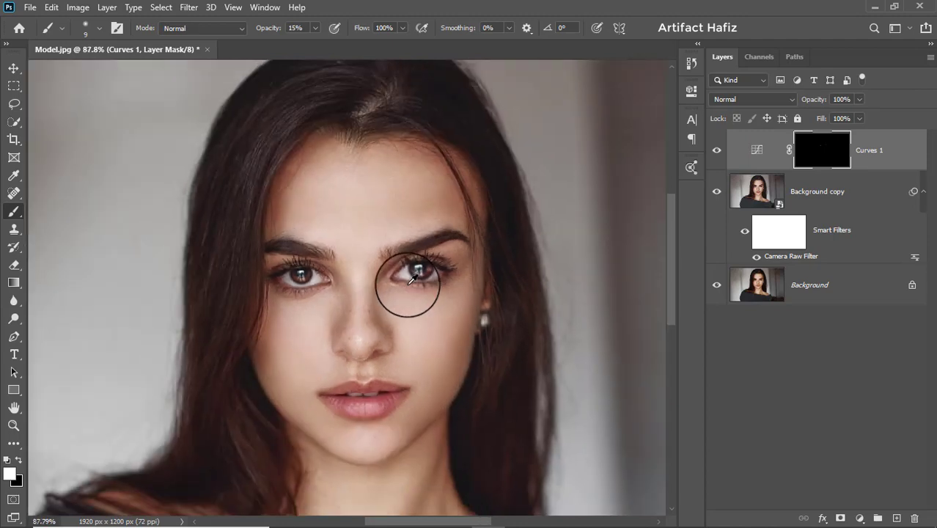
{"action": "scroll", "coordinate": [414, 267], "scroll_direction": "up", "scroll_amount": 1}
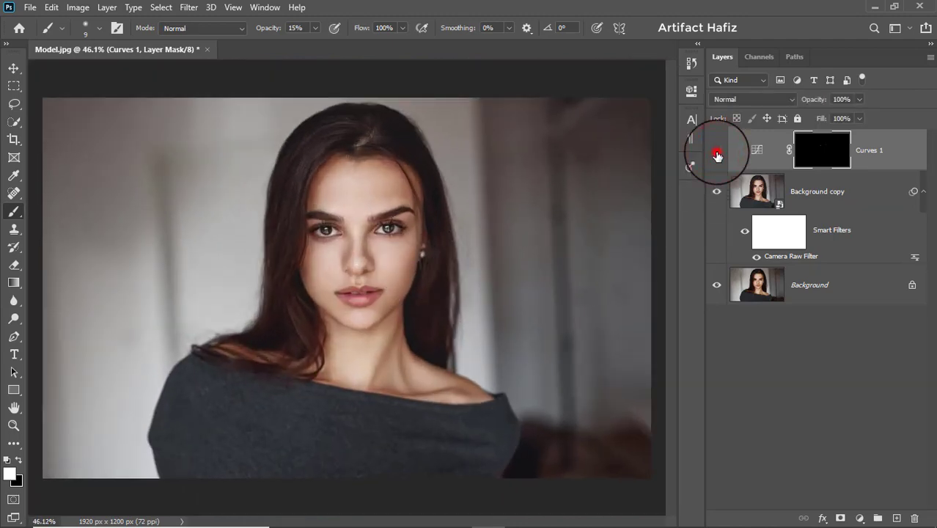
Add further low-opacity white strokes to the Curves 1 mask over both irises to brighten them more
{"action": "scroll", "coordinate": [376, 212], "scroll_direction": "up", "scroll_amount": 8}
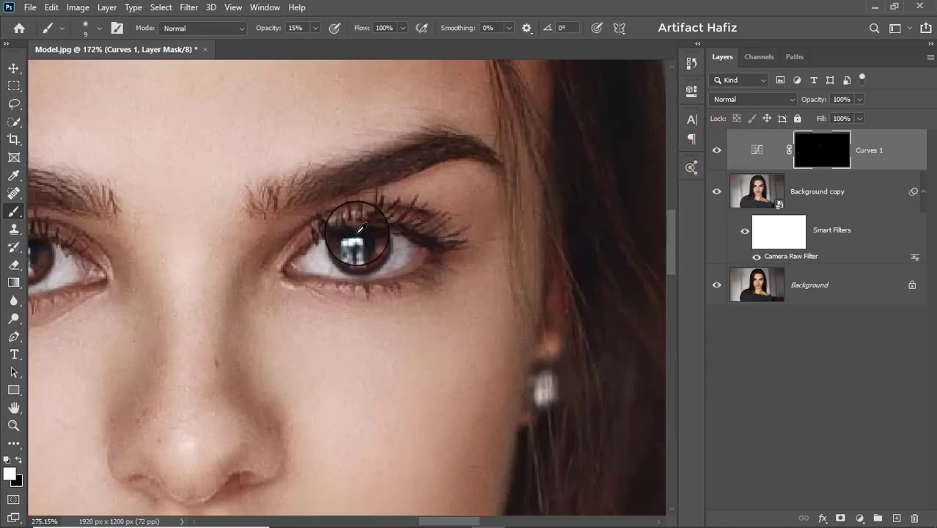
{"action": "scroll", "coordinate": [342, 239], "scroll_direction": "up", "scroll_amount": 1}
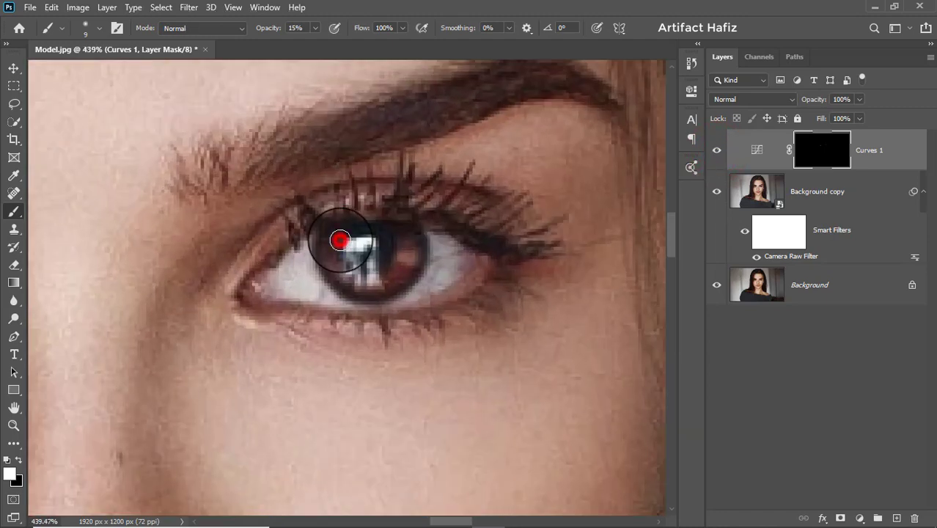
{"action": "mouse_move", "coordinate": [340, 240]}
{"action": "left_mouse_down"}
{"action": "mouse_move", "coordinate": [334, 231]}
{"action": "mouse_move", "coordinate": [387, 265]}
{"action": "mouse_move", "coordinate": [402, 236]}
{"action": "mouse_move", "coordinate": [399, 264]}
{"action": "mouse_move", "coordinate": [360, 267]}
{"action": "mouse_move", "coordinate": [334, 240]}
{"action": "mouse_move", "coordinate": [348, 278]}
{"action": "mouse_move", "coordinate": [405, 244]}
{"action": "left_mouse_up"}
{"action": "left_click_drag", "start_coordinate": [156, 325], "coordinate": [568, 299]}
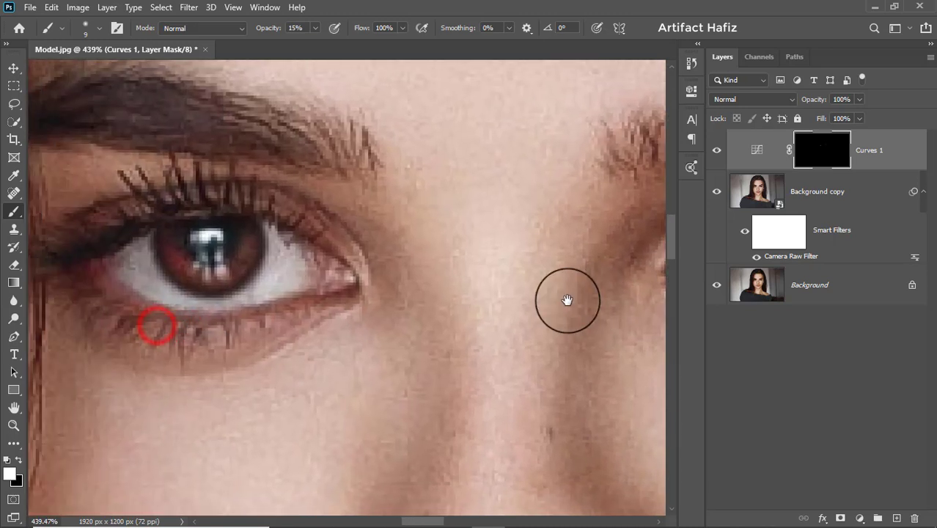
{"action": "mouse_move", "coordinate": [170, 232]}
{"action": "left_mouse_down"}
{"action": "mouse_move", "coordinate": [170, 246]}
{"action": "mouse_move", "coordinate": [192, 266]}
{"action": "mouse_move", "coordinate": [236, 256]}
{"action": "mouse_move", "coordinate": [243, 233]}
{"action": "mouse_move", "coordinate": [242, 253]}
{"action": "mouse_move", "coordinate": [199, 272]}
{"action": "mouse_move", "coordinate": [169, 231]}
{"action": "mouse_move", "coordinate": [179, 256]}
{"action": "mouse_move", "coordinate": [209, 266]}
{"action": "mouse_move", "coordinate": [241, 225]}
{"action": "left_mouse_up"}
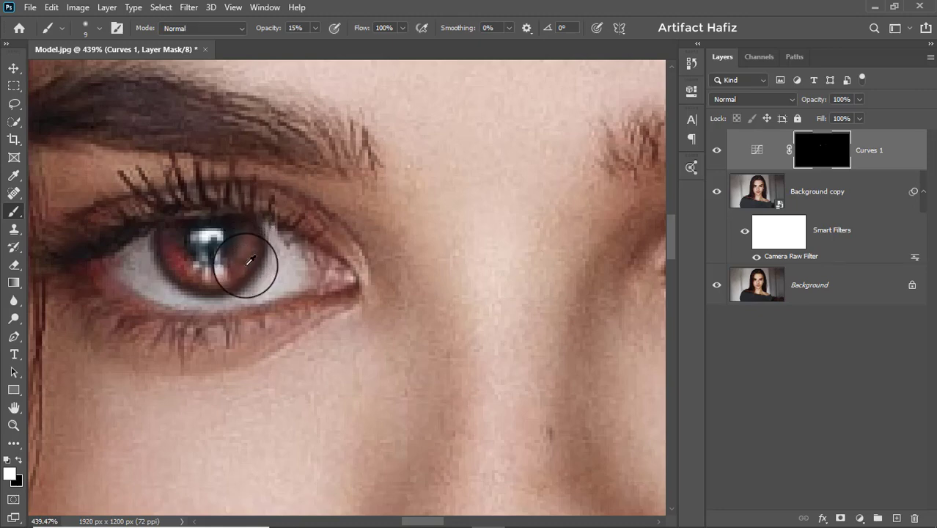
Toggle the Curves 1 layer's visibility to check the eye brightening close up and on the whole portrait
{"action": "scroll", "coordinate": [247, 268], "scroll_direction": "down", "scroll_amount": 5}
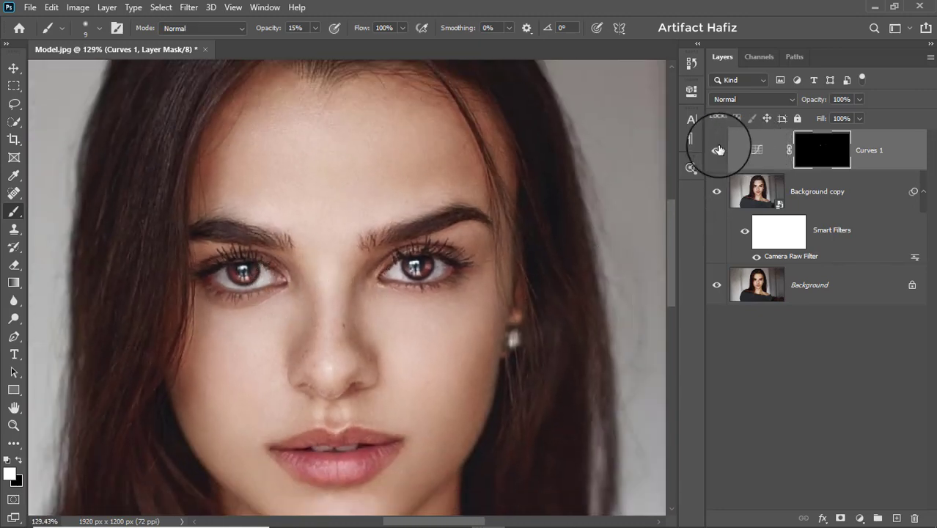
{"action": "left_click", "coordinate": [717, 150]}
{"action": "scroll", "coordinate": [418, 292], "scroll_direction": "down", "scroll_amount": 6}
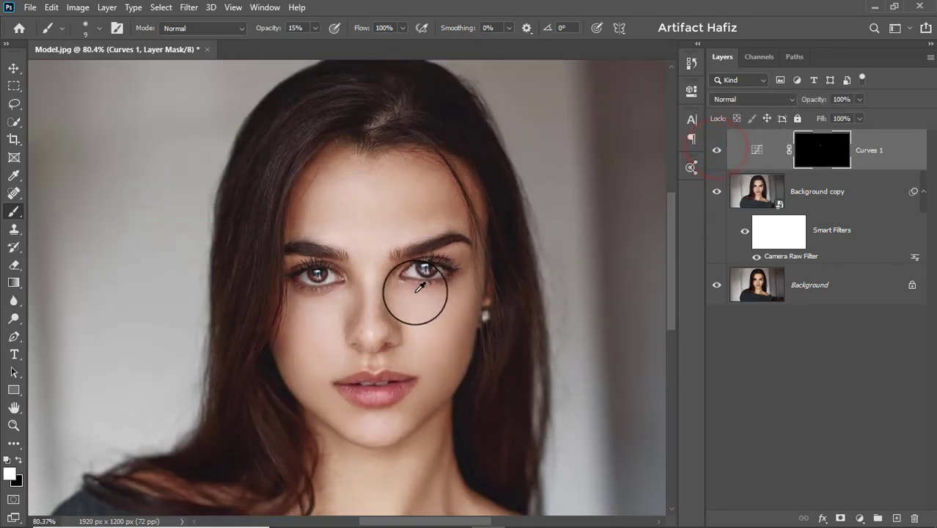
{"action": "left_click", "coordinate": [716, 154]}
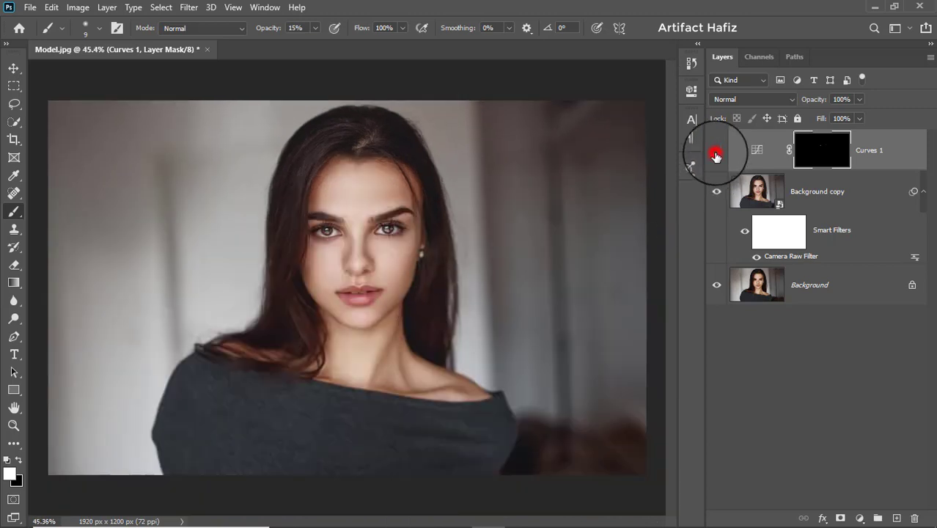
{"action": "left_click", "coordinate": [717, 152]}
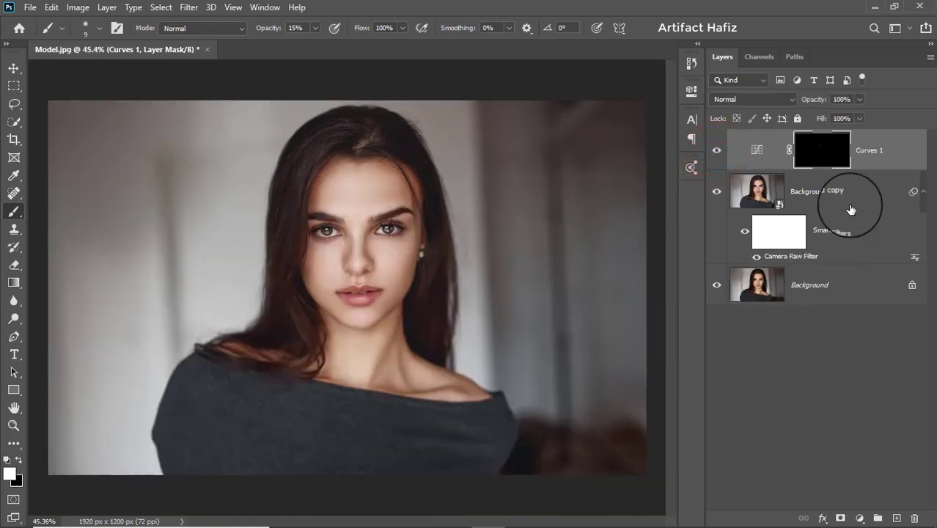
Add a Color Lookup adjustment layer above Curves 1 and apply the Soft_Warming.look 3D LUT
{"action": "left_click", "coordinate": [873, 154]}
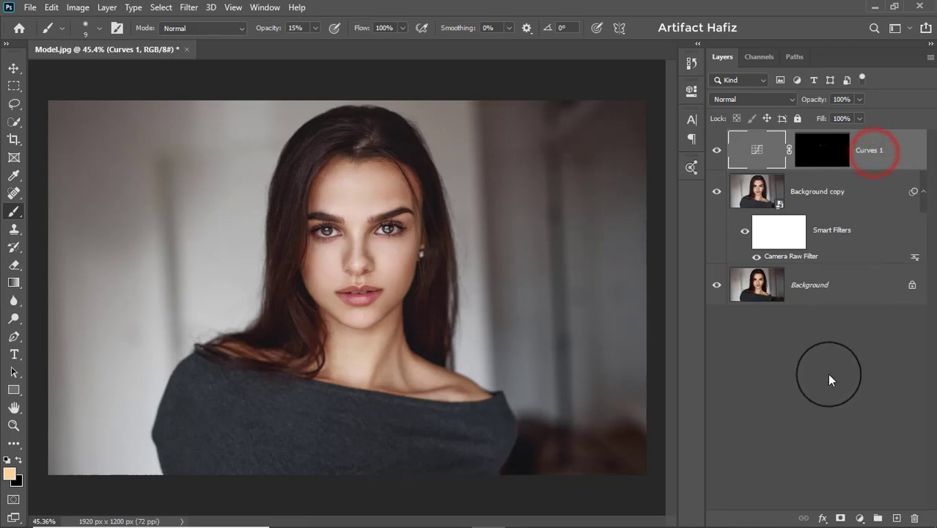
{"action": "left_click", "coordinate": [859, 518]}
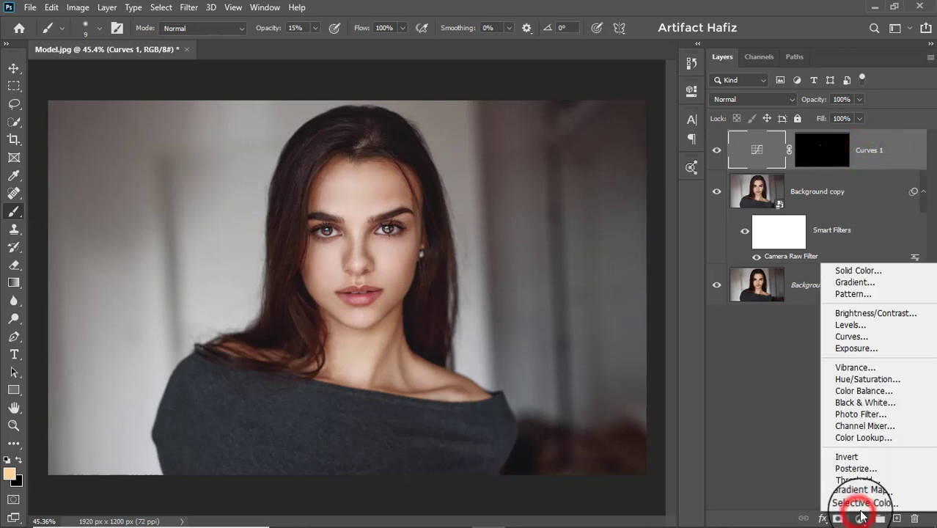
{"action": "left_click", "coordinate": [871, 438]}
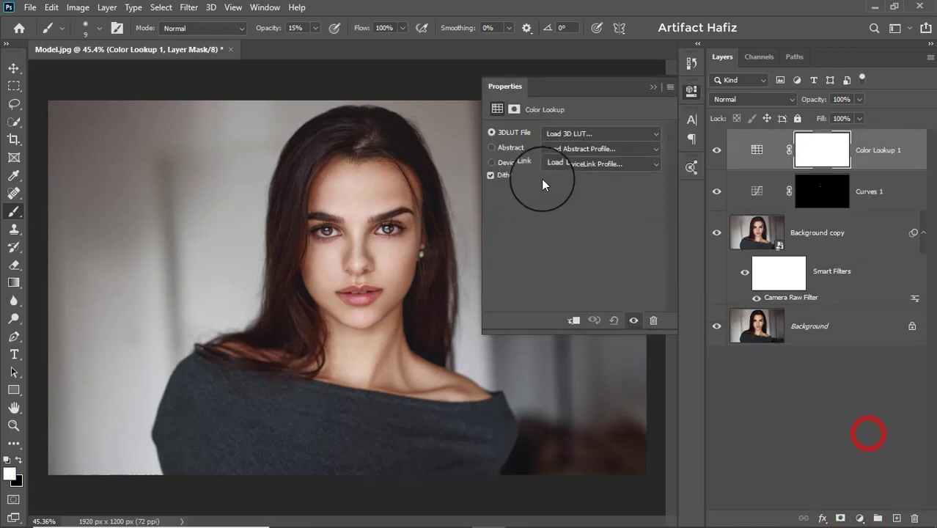
{"action": "left_click", "coordinate": [564, 133]}
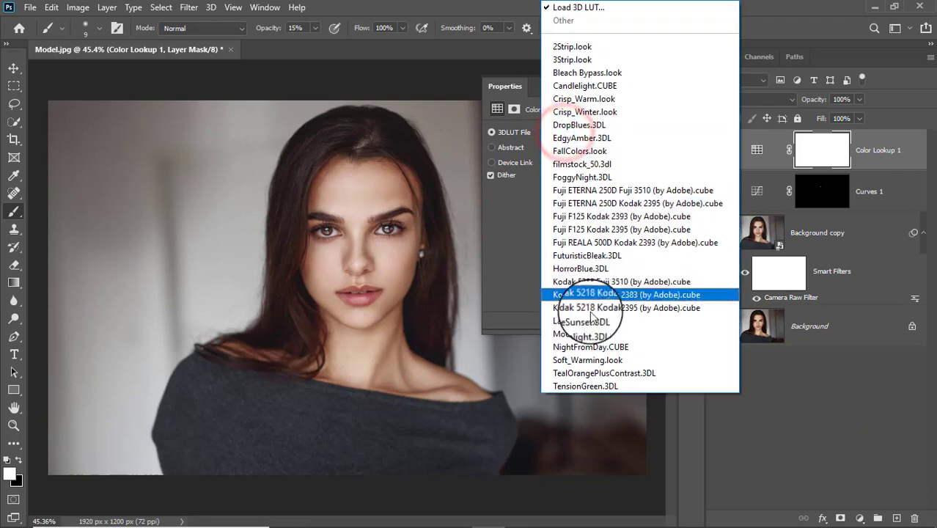
{"action": "left_click", "coordinate": [596, 360]}
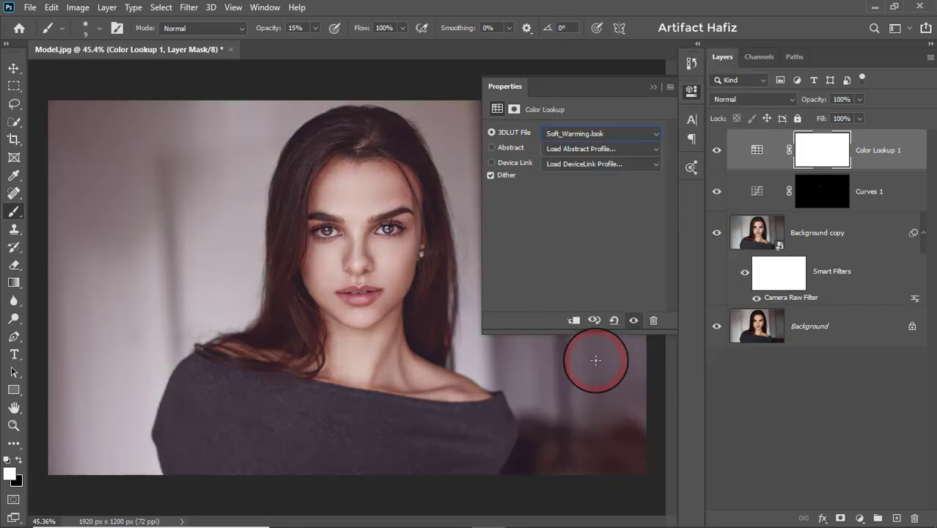
{"action": "left_click", "coordinate": [650, 88]}
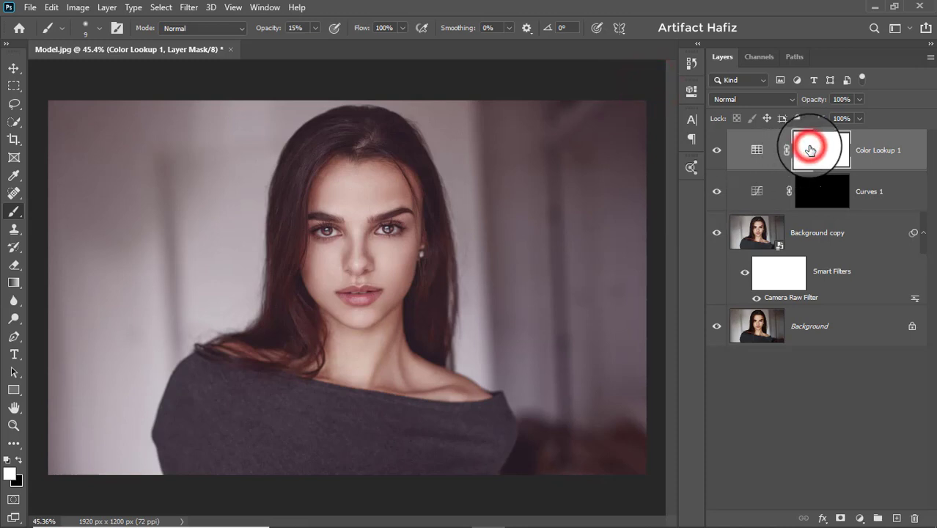
Mask the Color Lookup effect off the face and neck with a black 500 px brush at 15%, then 100% opacity, and compare before and after
{"action": "left_click", "coordinate": [16, 213]}
{"action": "left_click", "coordinate": [18, 459]}
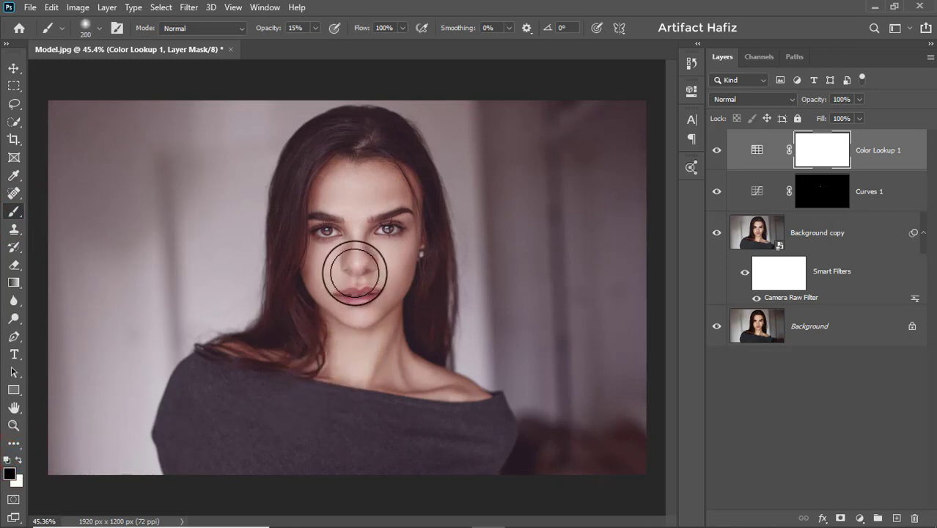
{"action": "key", "text": "bracketright"}
{"action": "key", "text": "bracketright"}
{"action": "key", "text": "bracketright"}
{"action": "key", "text": "bracketright"}
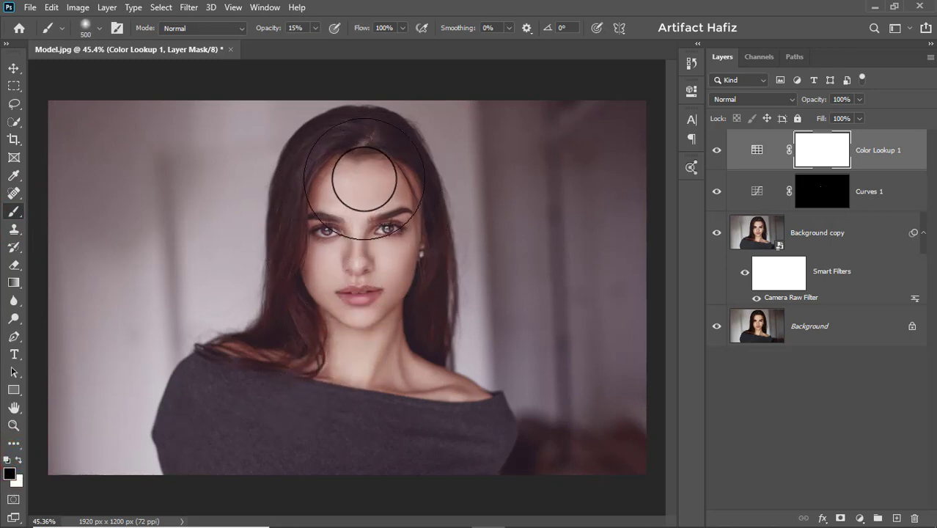
{"action": "left_click_drag", "start_coordinate": [364, 178], "coordinate": [351, 351]}
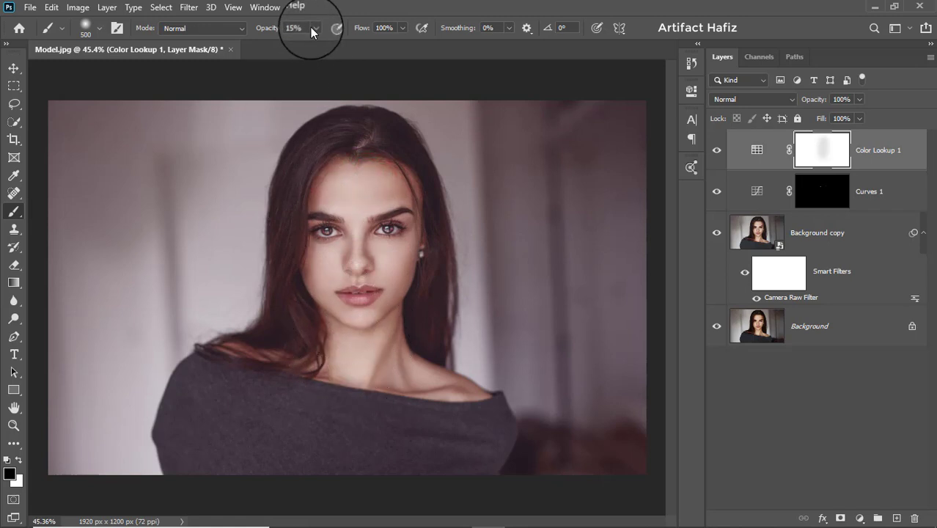
{"action": "left_click_drag", "start_coordinate": [358, 192], "coordinate": [350, 360]}
{"action": "mouse_move", "coordinate": [354, 197]}
{"action": "left_mouse_down"}
{"action": "mouse_move", "coordinate": [366, 343]}
{"action": "mouse_move", "coordinate": [341, 288]}
{"action": "mouse_move", "coordinate": [339, 312]}
{"action": "left_mouse_up"}
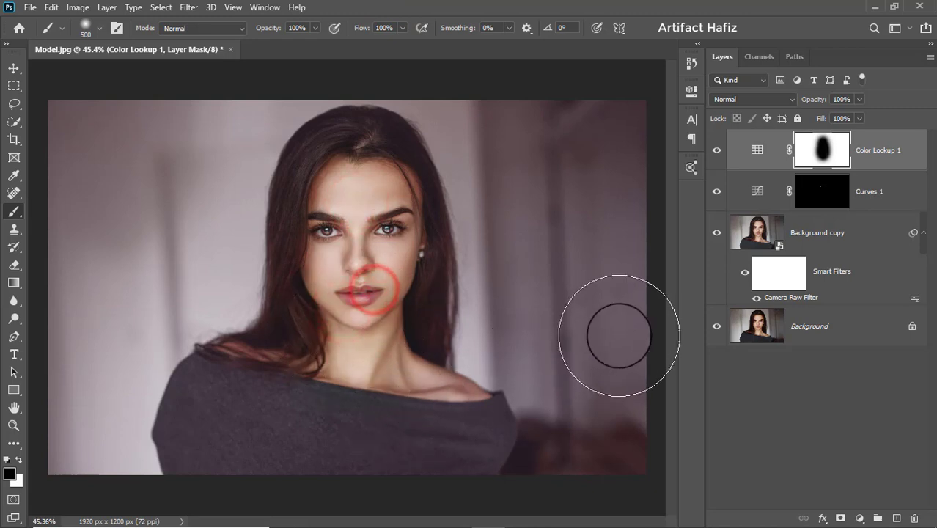
{"action": "left_click", "coordinate": [717, 151]}
{"action": "left_click", "coordinate": [717, 151]}
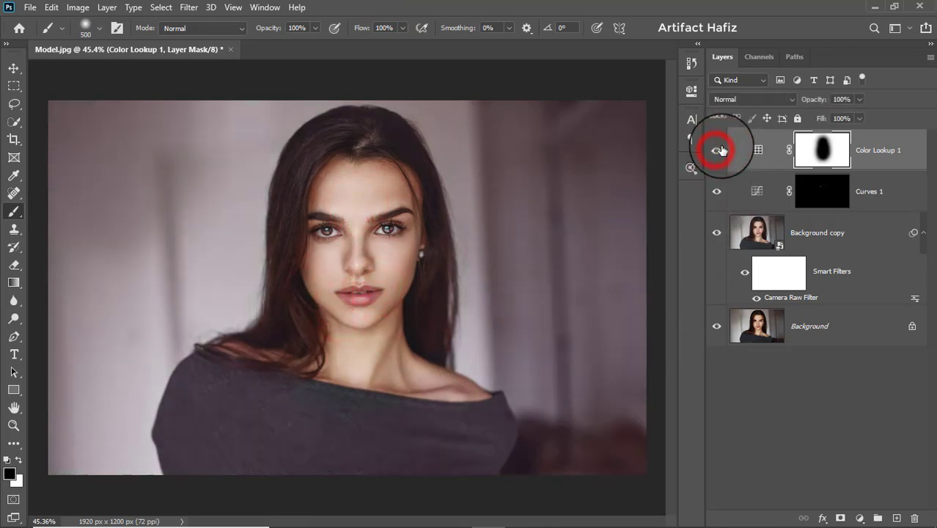
Add a Curves adjustment layer above Color Lookup 1 and shape its RGB curve into a gentle S for contrast
{"action": "left_click", "coordinate": [878, 141]}
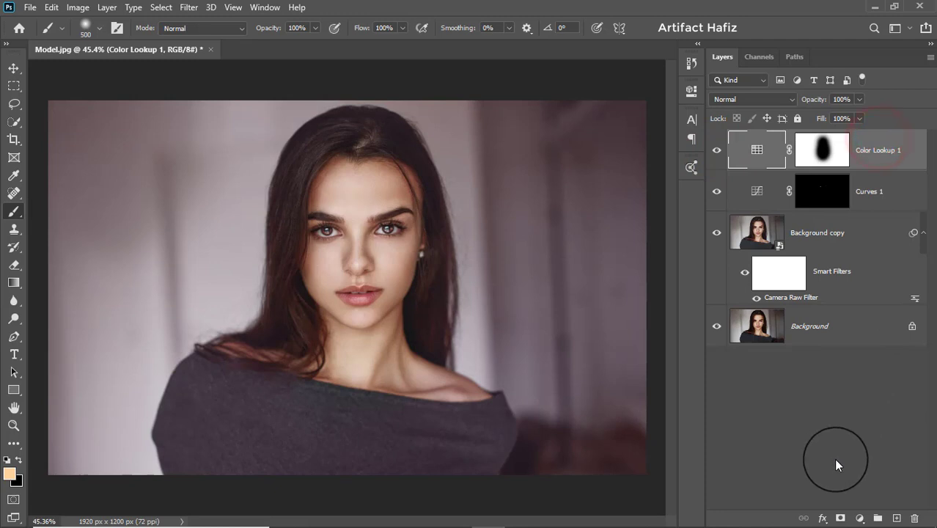
{"action": "left_click", "coordinate": [860, 518]}
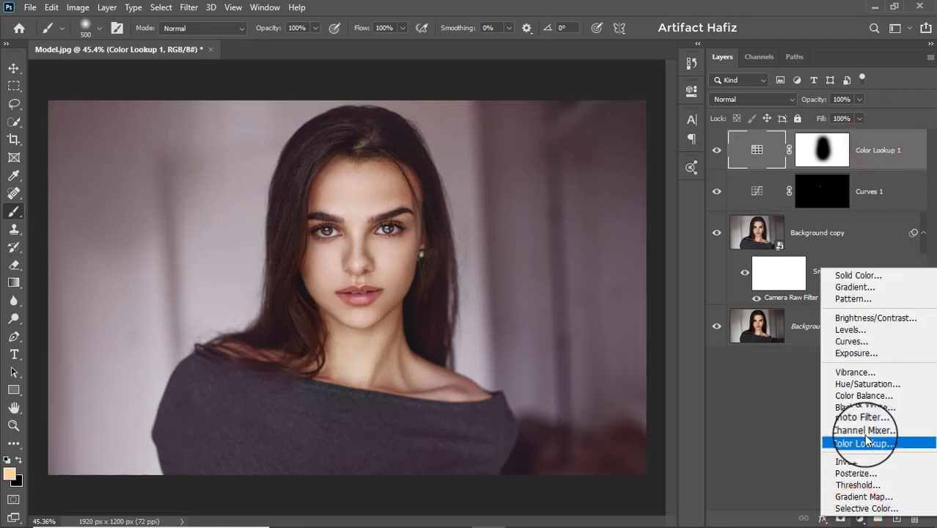
{"action": "left_click", "coordinate": [864, 341]}
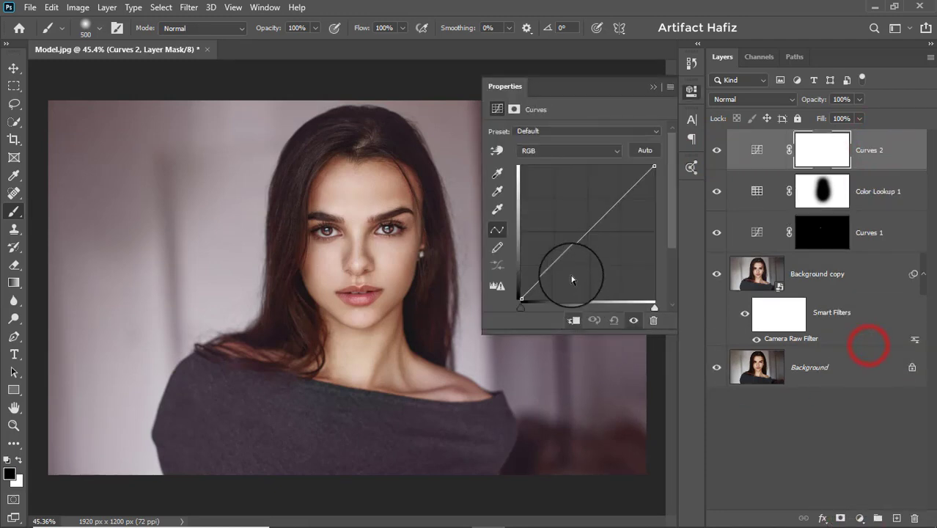
{"action": "left_click", "coordinate": [553, 267]}
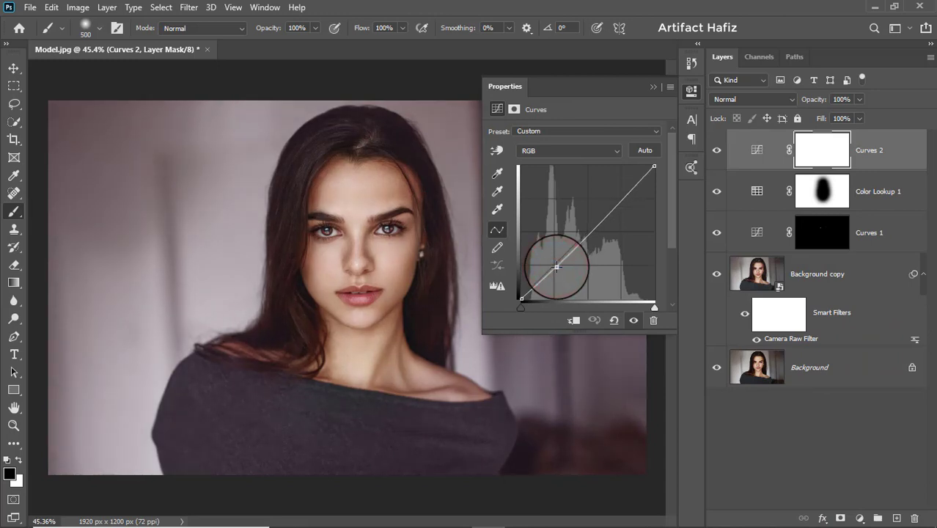
{"action": "left_click", "coordinate": [622, 194]}
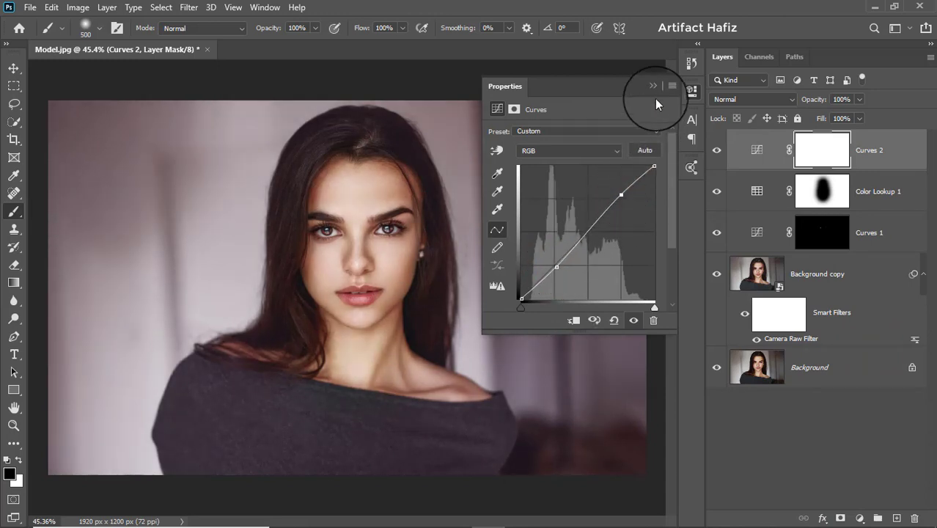
Set the Curves 2 layer's blend mode to Luminosity and lower its opacity to 22%
{"action": "left_click", "coordinate": [653, 88]}
{"action": "left_click", "coordinate": [741, 98]}
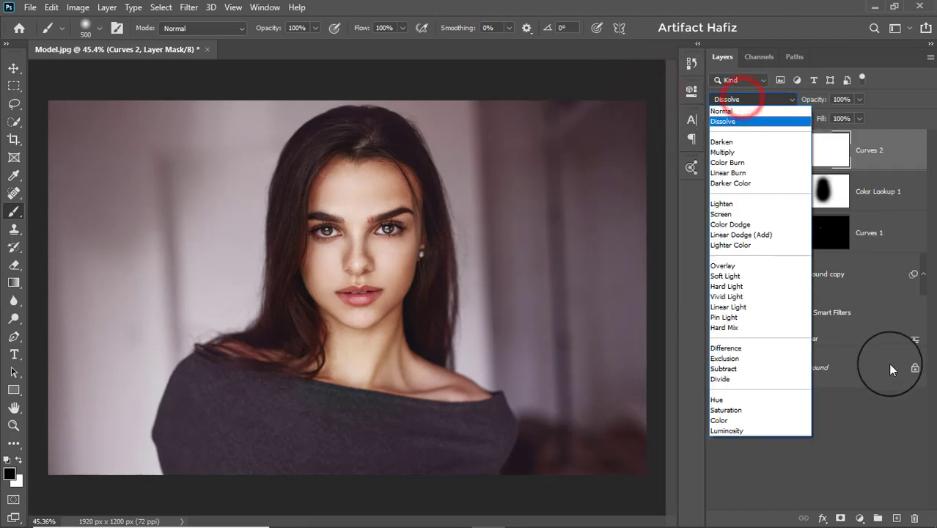
{"action": "left_click", "coordinate": [736, 430]}
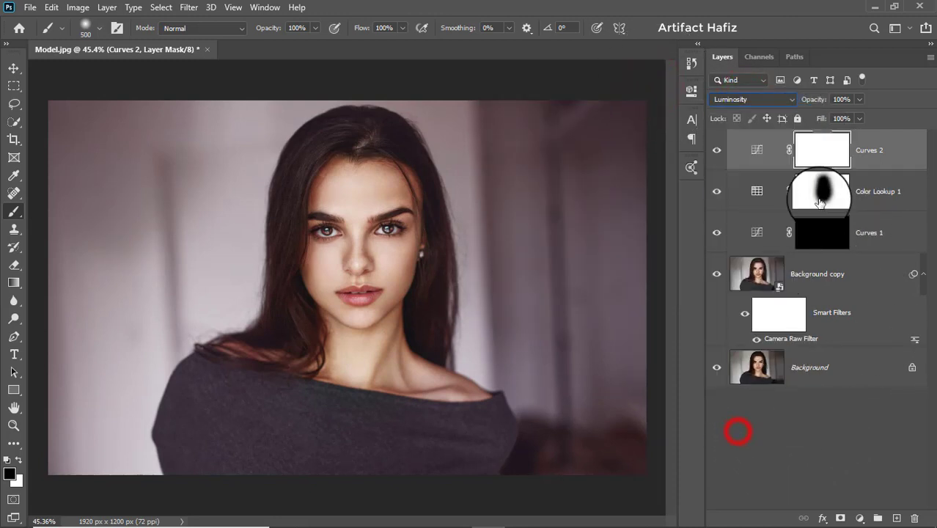
{"action": "left_click", "coordinate": [864, 155]}
{"action": "left_click_drag", "start_coordinate": [859, 116], "coordinate": [810, 119]}
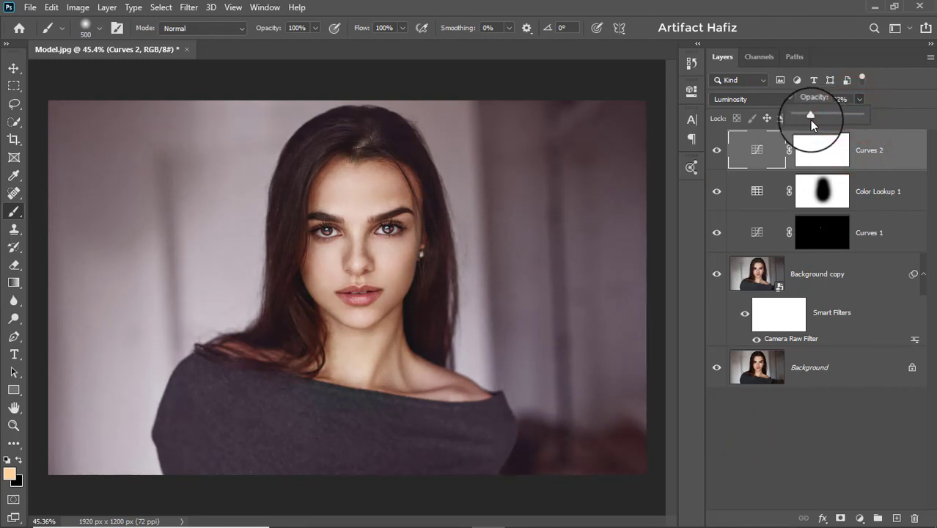
{"action": "left_click", "coordinate": [875, 160]}
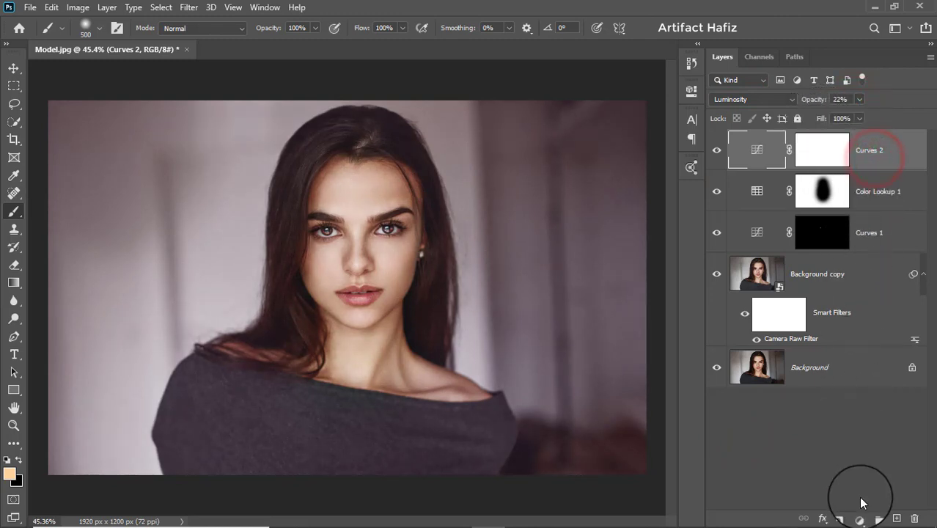
Add a Levels adjustment layer above Curves 2 and move its RGB white and black input points slightly inward
{"action": "left_click", "coordinate": [861, 519]}
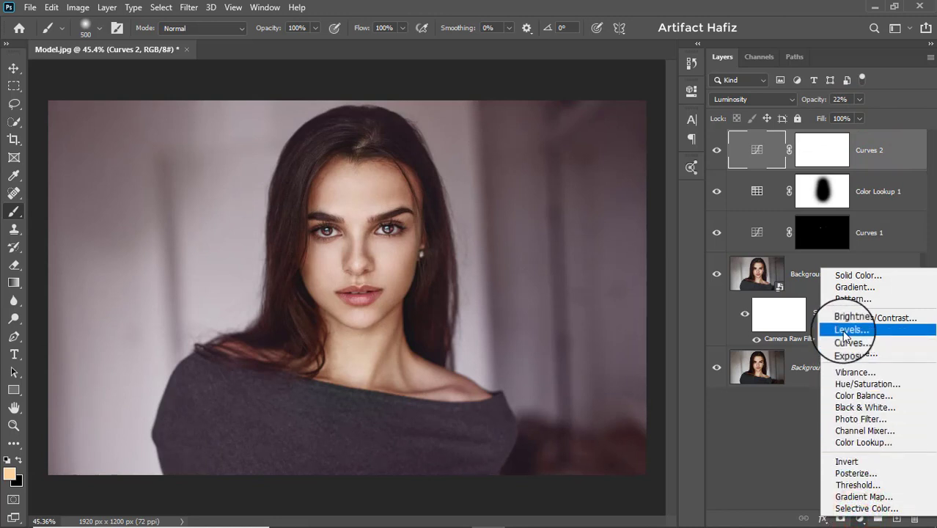
{"action": "left_click", "coordinate": [844, 334]}
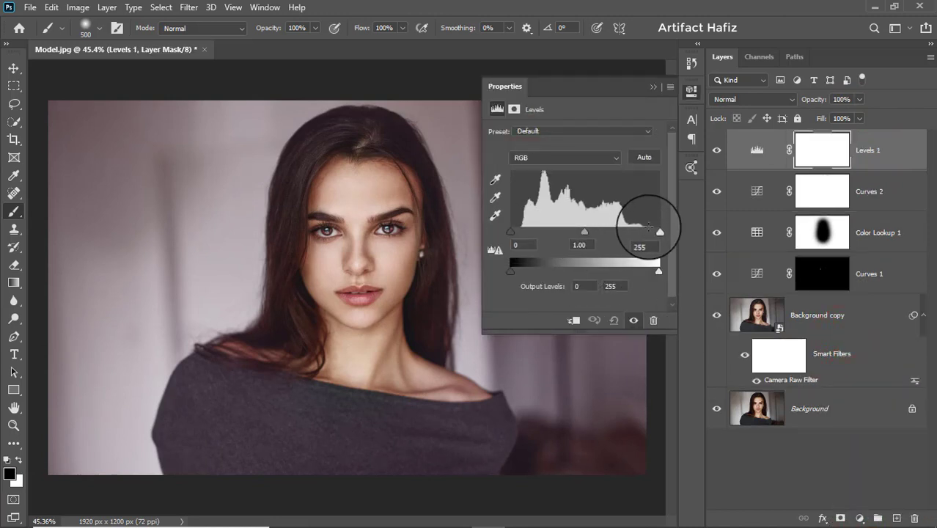
{"action": "left_click_drag", "start_coordinate": [659, 231], "coordinate": [652, 232]}
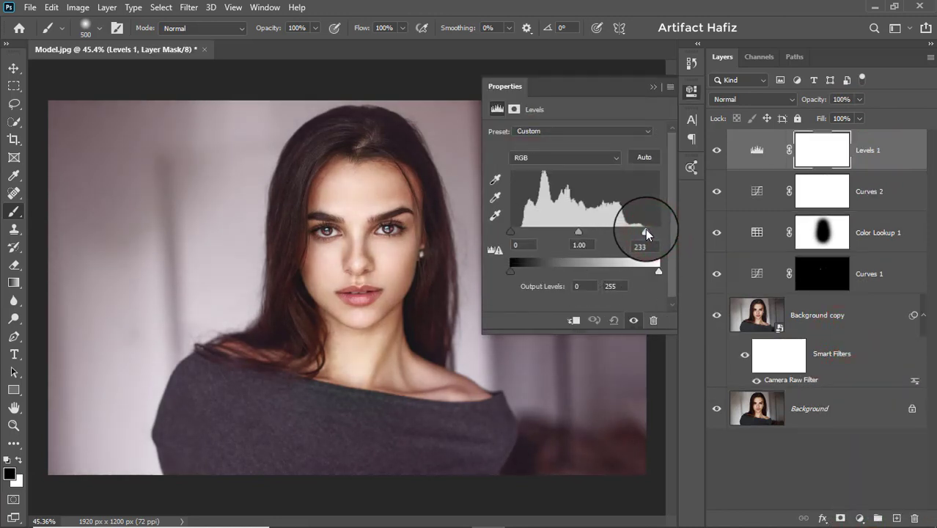
{"action": "left_click_drag", "start_coordinate": [511, 232], "coordinate": [515, 241]}
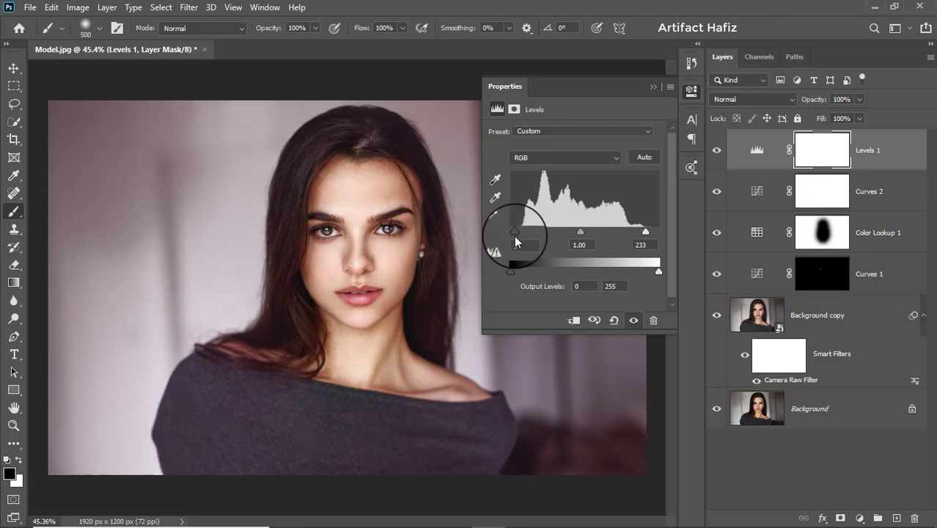
{"action": "left_click_drag", "start_coordinate": [645, 231], "coordinate": [651, 232]}
{"action": "left_click", "coordinate": [653, 87]}
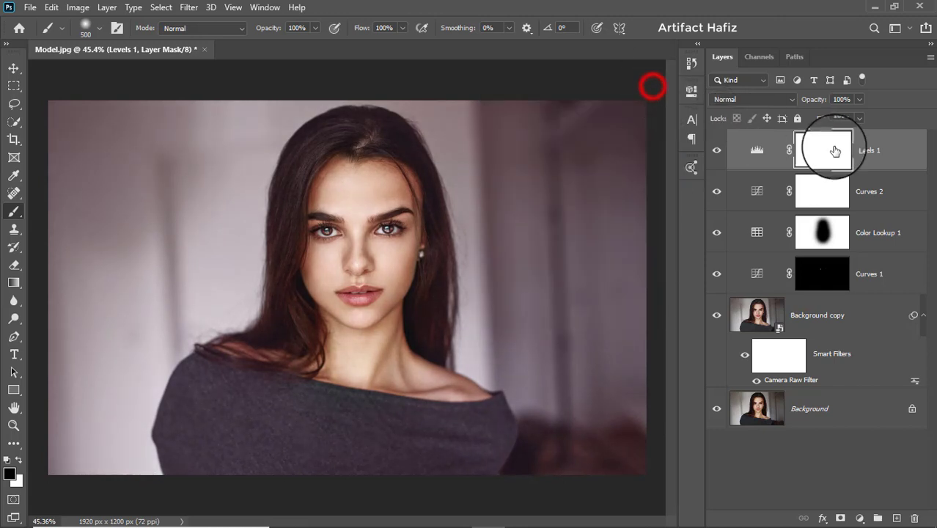
Stamp all visible layers into a new layer above Levels 1 and convert it for smart filters
{"action": "left_click", "coordinate": [866, 152]}
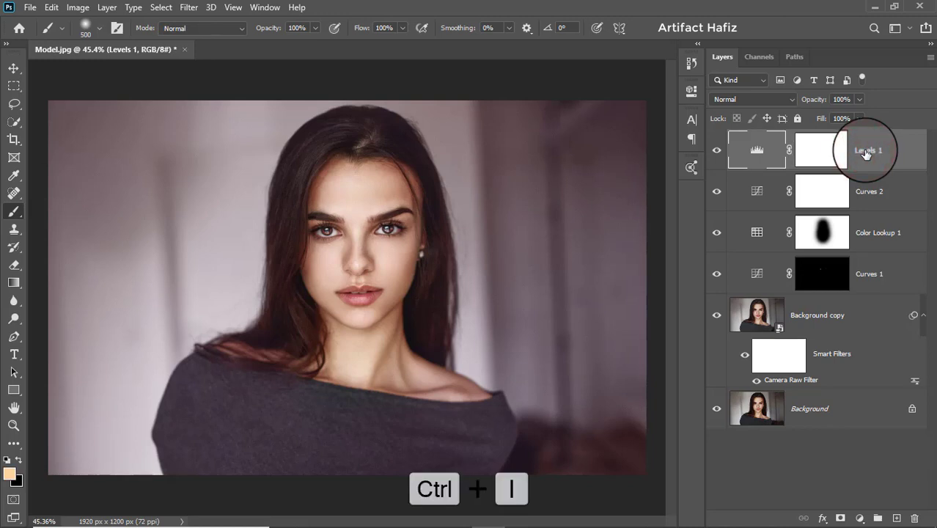
{"action": "key", "text": "ctrl+shift+alt+e"}
{"action": "left_click", "coordinate": [866, 151]}
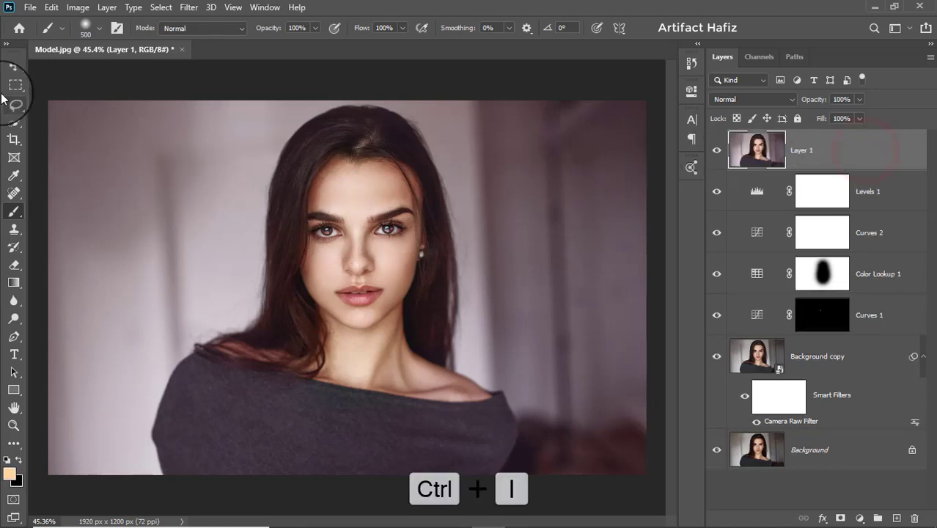
{"action": "left_click", "coordinate": [13, 69]}
{"action": "left_click", "coordinate": [190, 7]}
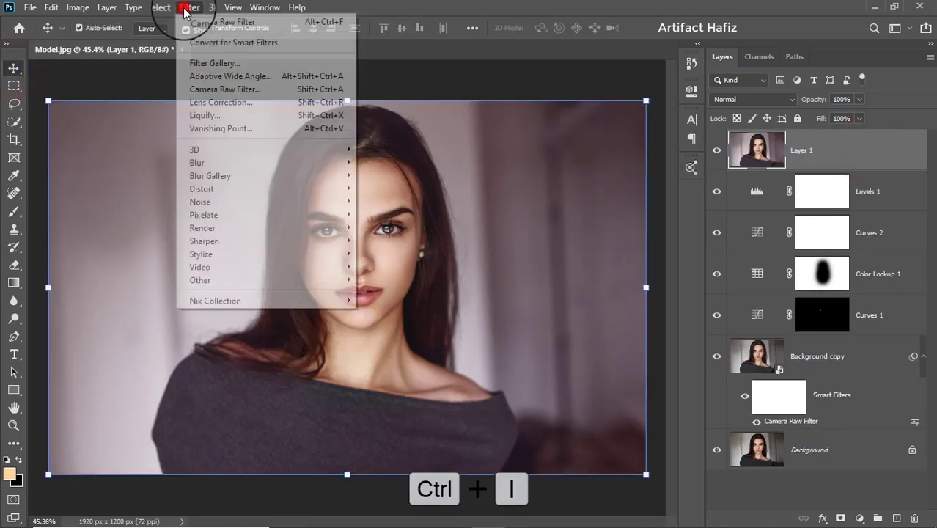
{"action": "left_click", "coordinate": [192, 42]}
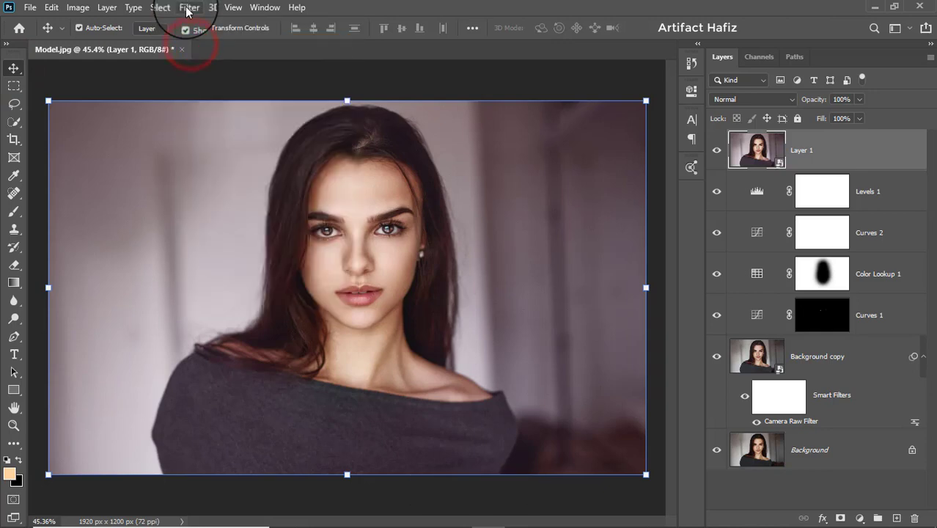
Open the Camera Raw Filter on Layer 1 and set Contrast -21, Highlights -8, Shadows +58, Whites +6, Blacks -5 and Clarity +6
{"action": "left_click", "coordinate": [189, 7]}
{"action": "left_click", "coordinate": [213, 89]}
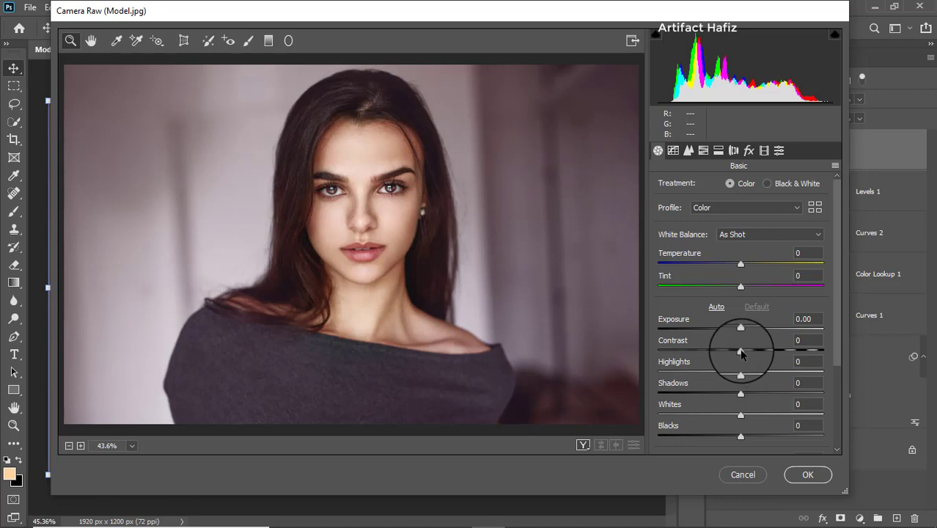
{"action": "left_click_drag", "start_coordinate": [741, 353], "coordinate": [724, 355]}
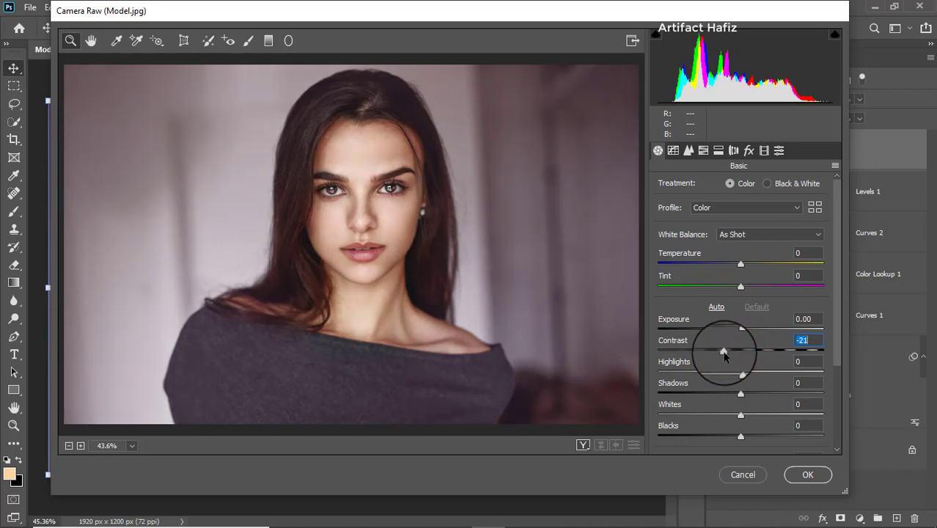
{"action": "scroll", "coordinate": [725, 390], "scroll_direction": "down", "scroll_amount": 2}
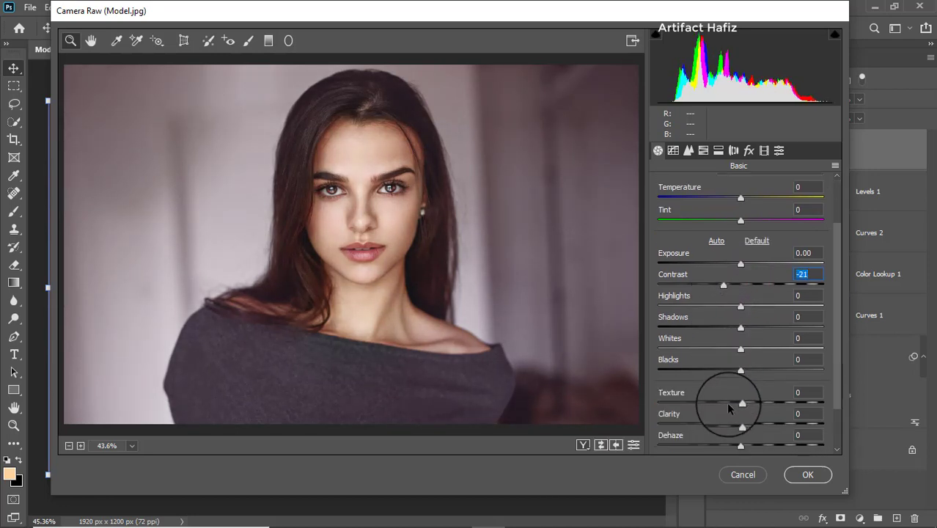
{"action": "left_click_drag", "start_coordinate": [741, 426], "coordinate": [746, 426]}
{"action": "left_click_drag", "start_coordinate": [740, 348], "coordinate": [745, 349]}
{"action": "left_click_drag", "start_coordinate": [741, 305], "coordinate": [790, 323]}
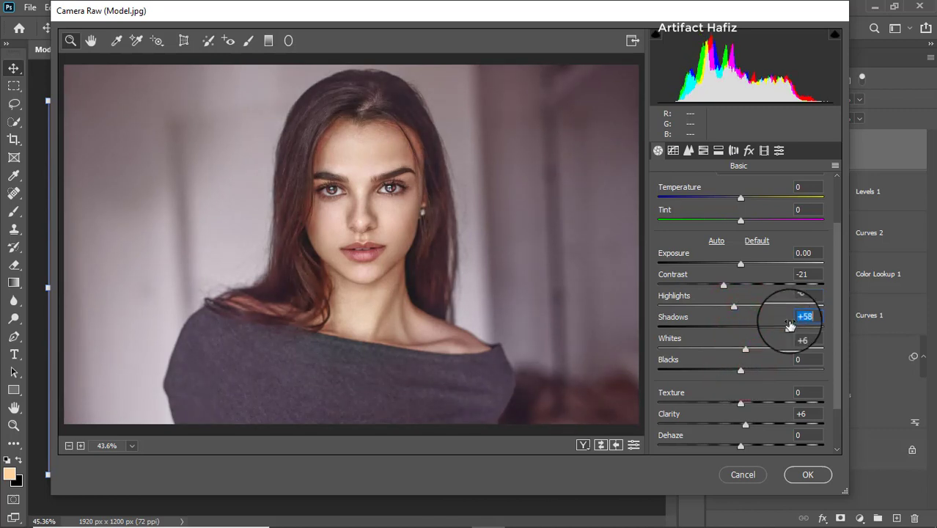
{"action": "scroll", "coordinate": [748, 381], "scroll_direction": "down", "scroll_amount": 3}
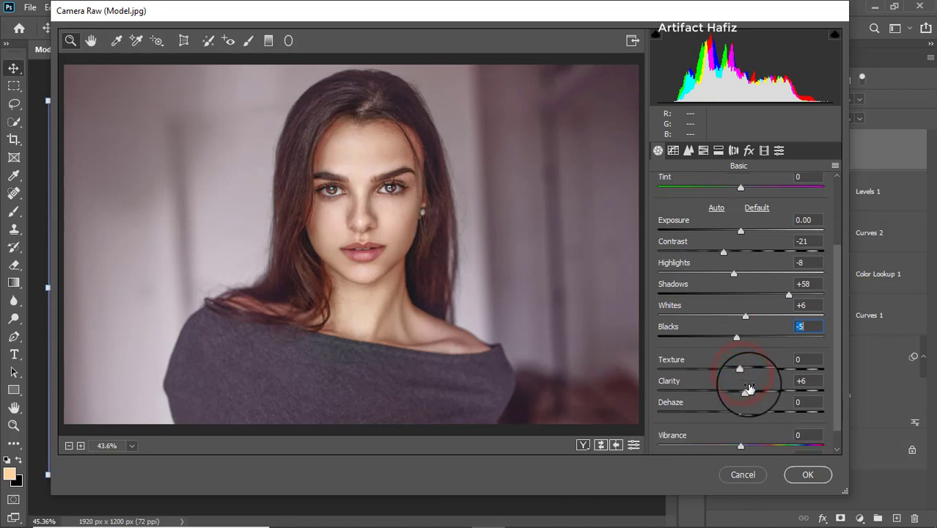
{"action": "scroll", "coordinate": [748, 381], "scroll_direction": "up", "scroll_amount": 3}
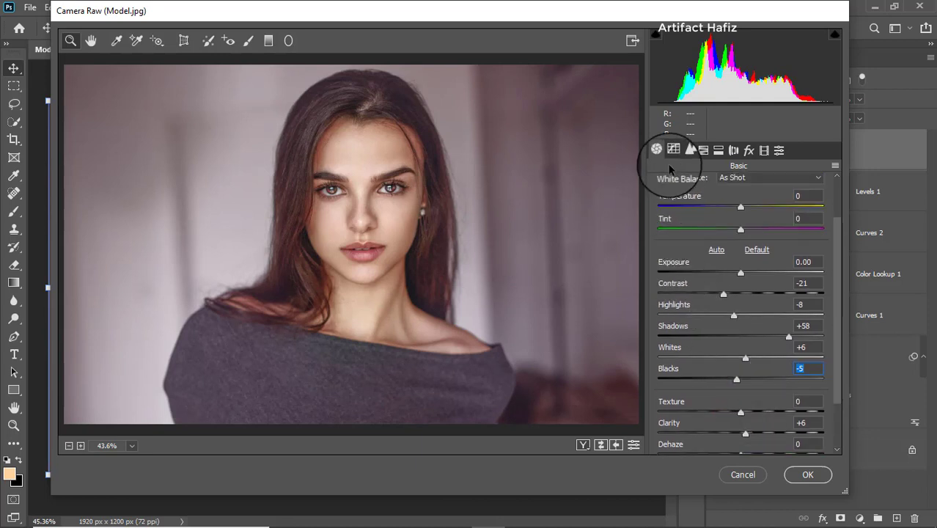
Raise the black end of the RGB point tone curve to input 0, output 5, and apply the Camera Raw filter
{"action": "left_click", "coordinate": [673, 151]}
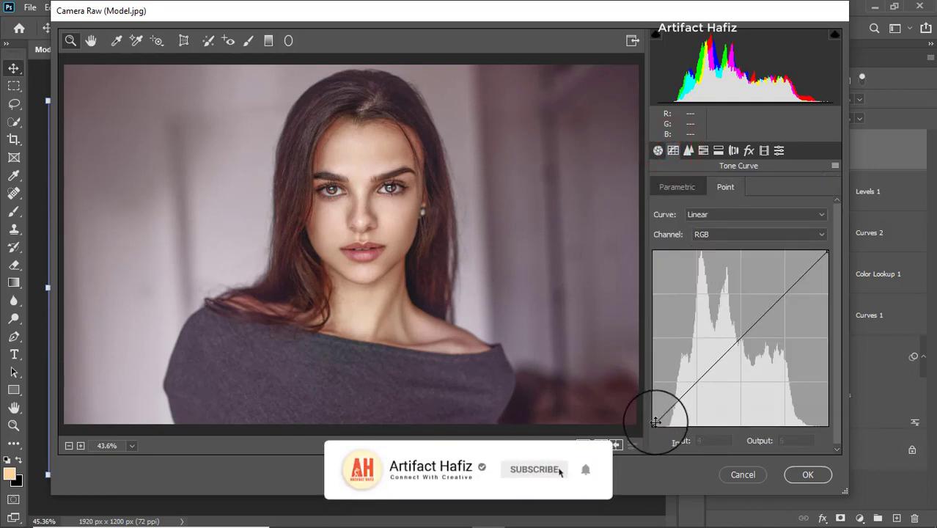
{"action": "left_click", "coordinate": [655, 423]}
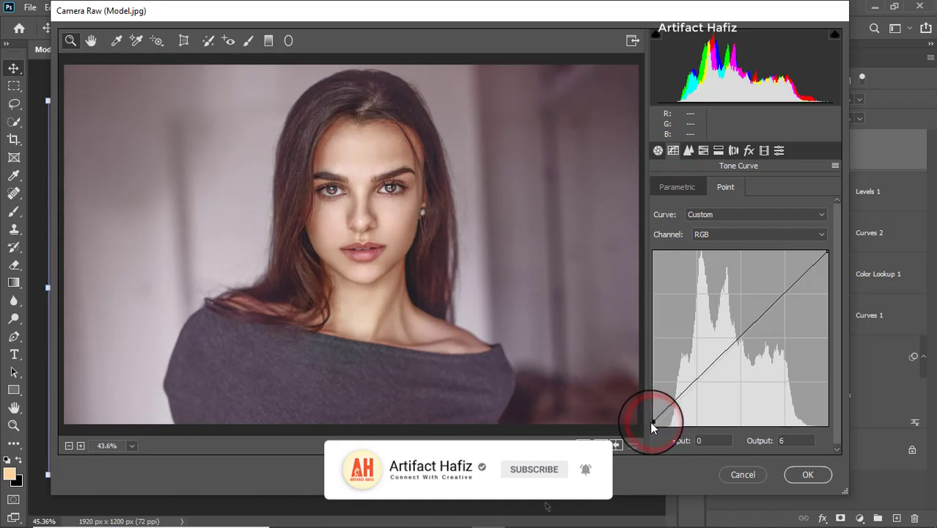
{"action": "left_click_drag", "start_coordinate": [652, 423], "coordinate": [647, 420]}
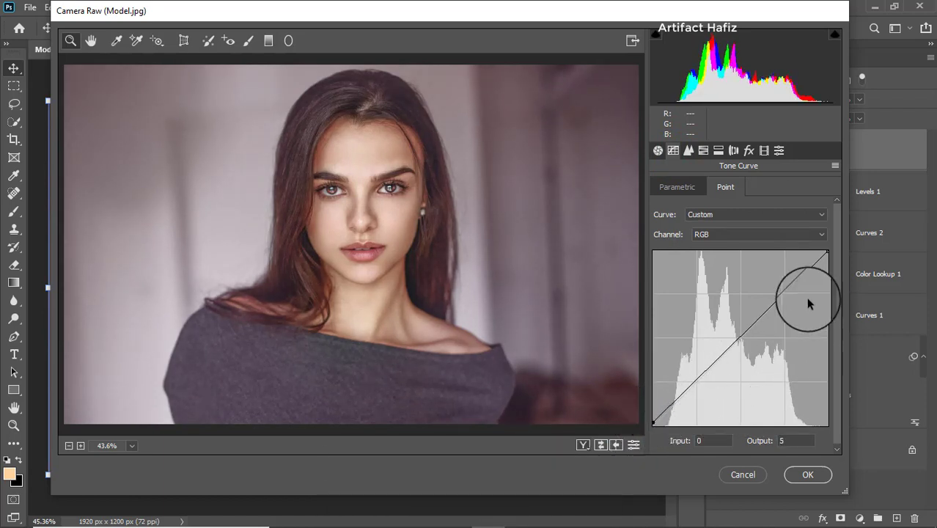
{"action": "left_click", "coordinate": [807, 475]}
Toggle all layers above Background off and on to compare the original portrait with the finished grade
{"action": "scroll", "coordinate": [759, 372], "scroll_direction": "down", "scroll_amount": 1}
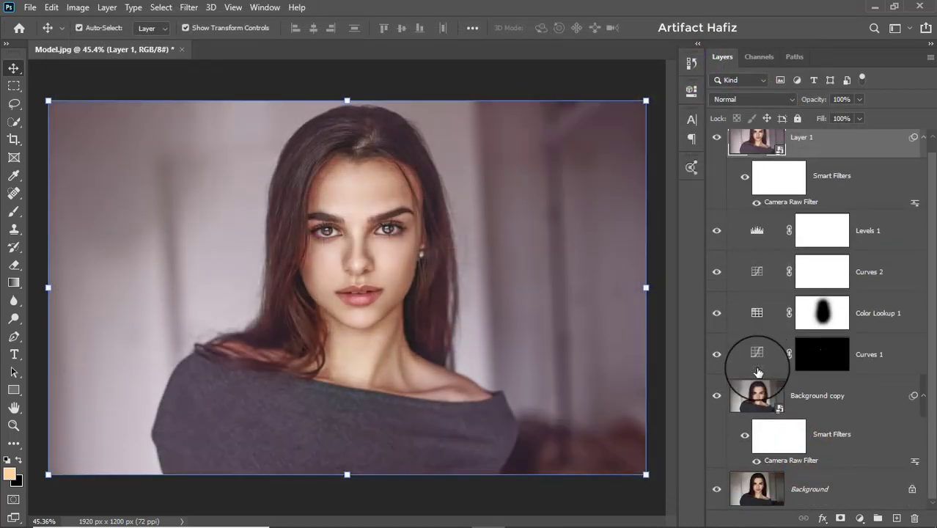
{"action": "left_click", "coordinate": [717, 489], "text": "alt"}
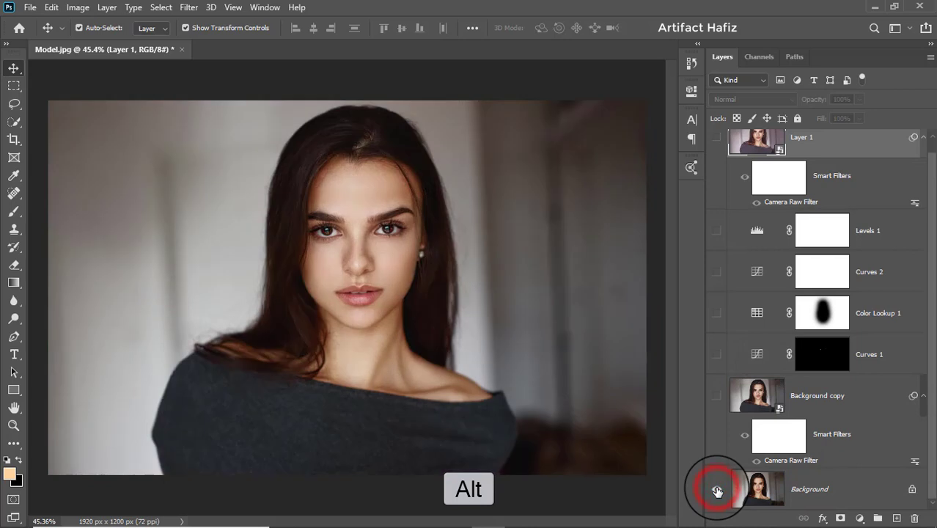
{"action": "left_click", "coordinate": [717, 489], "text": "alt"}
{"action": "left_click", "coordinate": [717, 489], "text": "alt"}
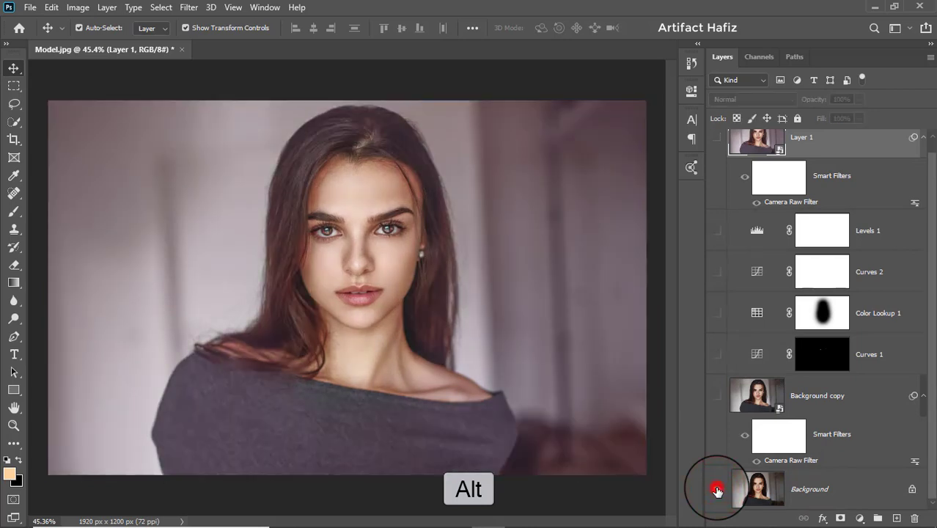
{"action": "left_click", "coordinate": [717, 490], "text": "alt"}
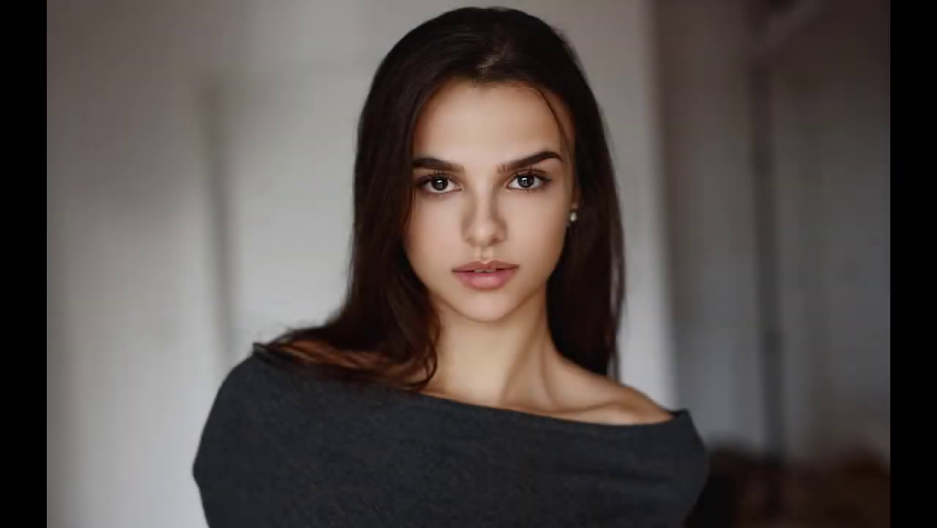